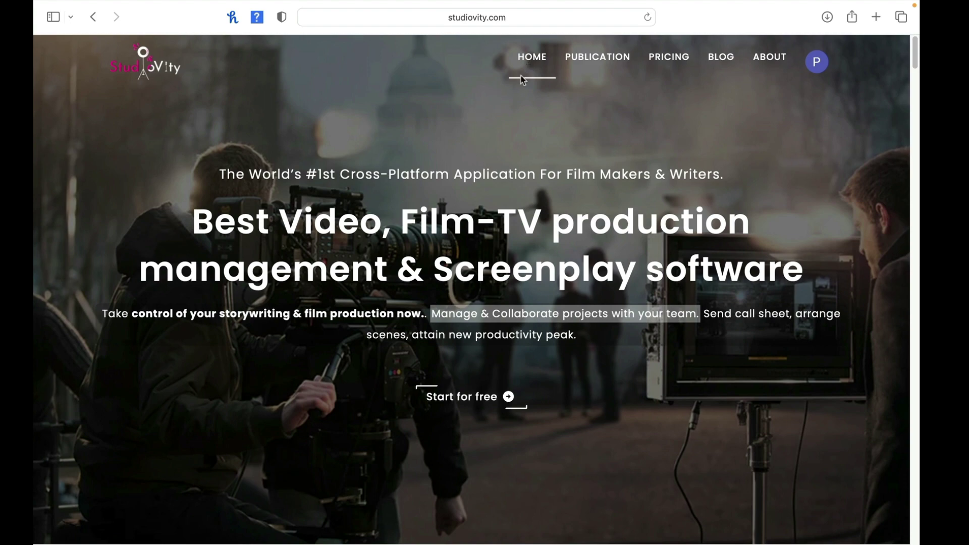
# Scroll the homepage past the feature cards down to the Film Script screenplay section
pyautogui.scroll(-4, 910, 86)
pyautogui.scroll(-5, 910, 87)
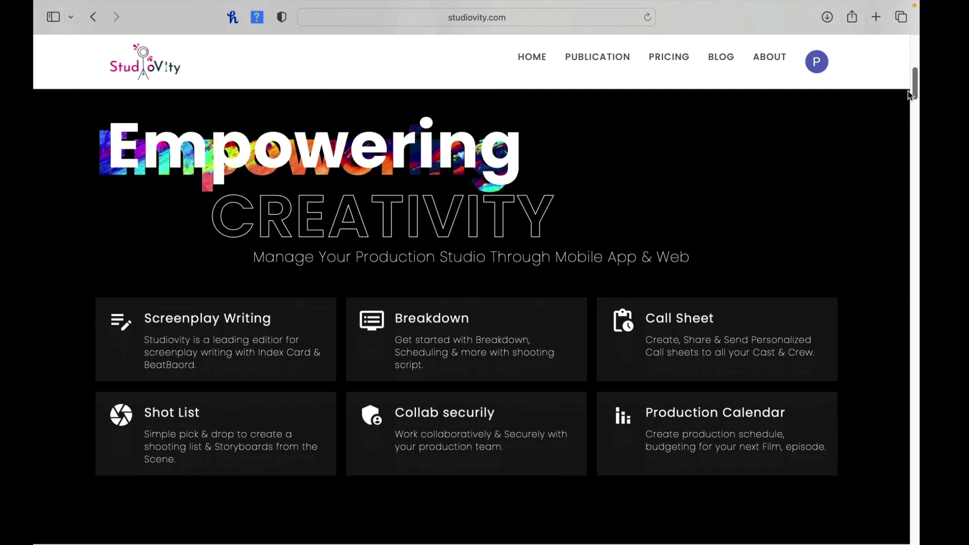
pyautogui.scroll(-3, 910, 95)
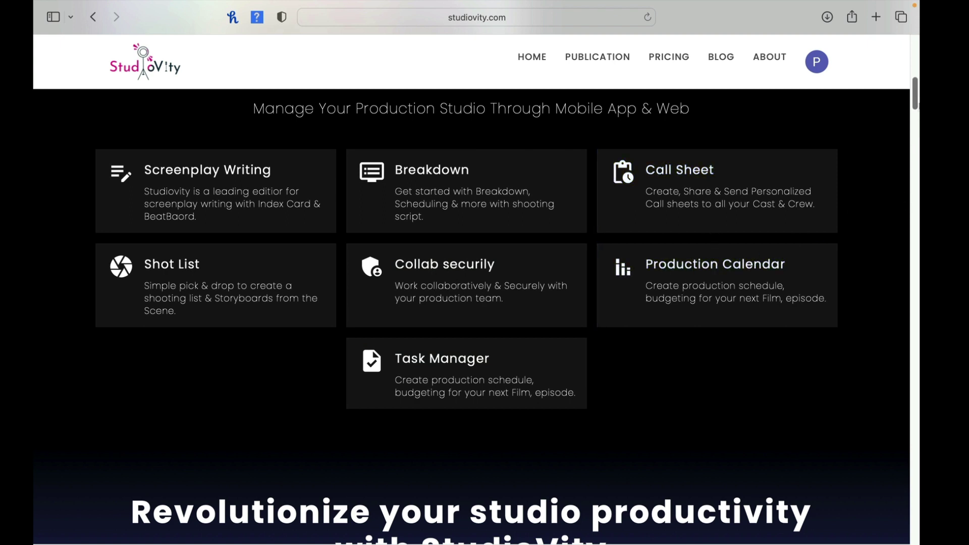
pyautogui.moveTo(916, 105); pyautogui.dragTo(917, 133)
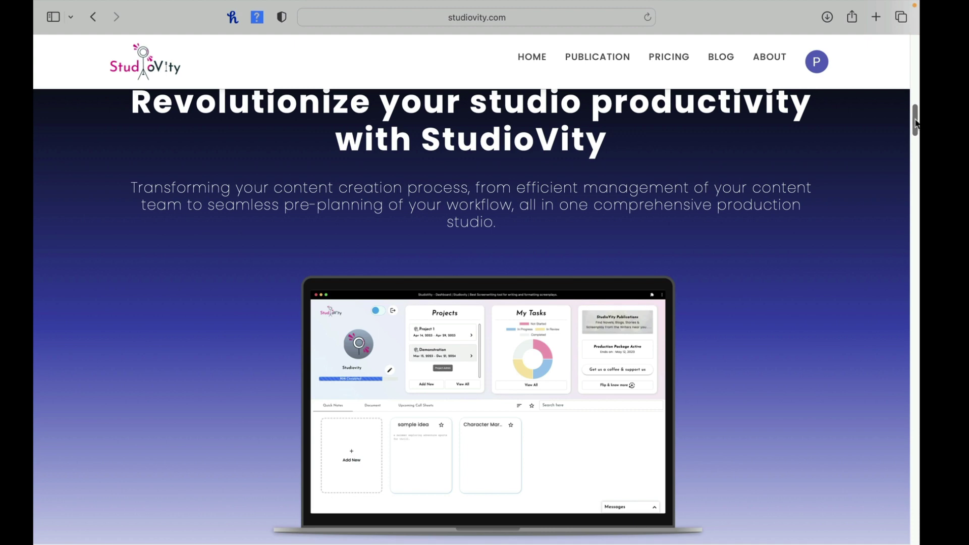
pyautogui.moveTo(917, 125); pyautogui.dragTo(916, 158)
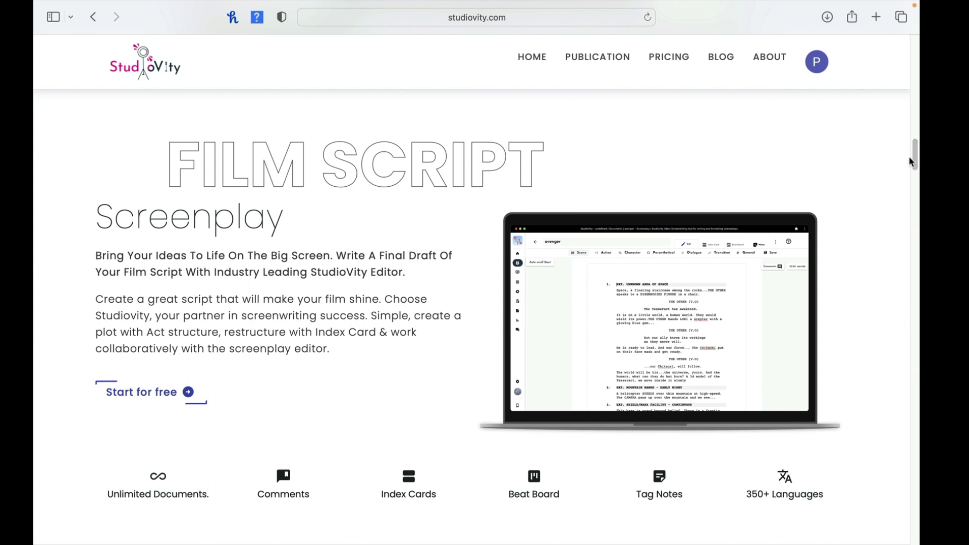
# Scroll past the Shot List and Call Sheet sections to the Timeline production calendar
pyautogui.moveTo(910, 155); pyautogui.dragTo(896, 266)
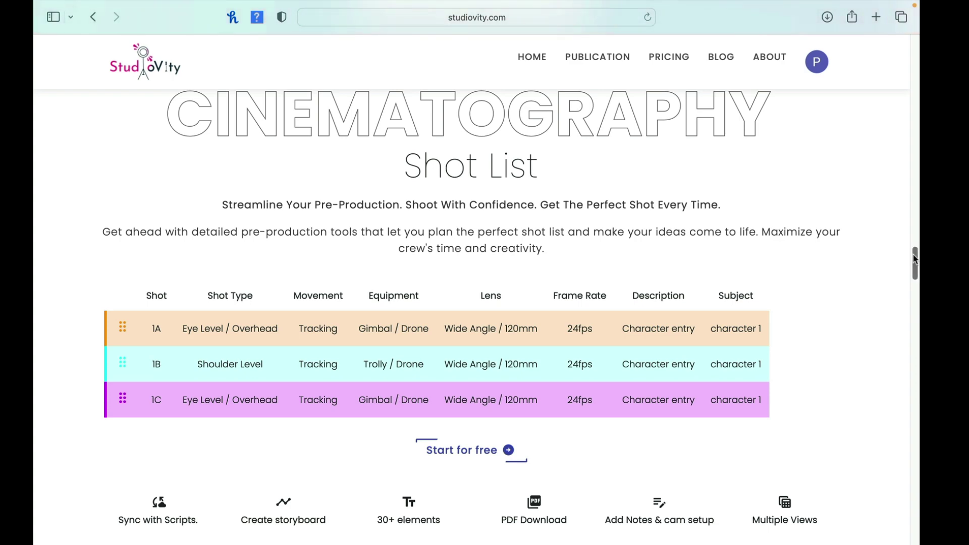
pyautogui.moveTo(916, 259); pyautogui.dragTo(901, 306)
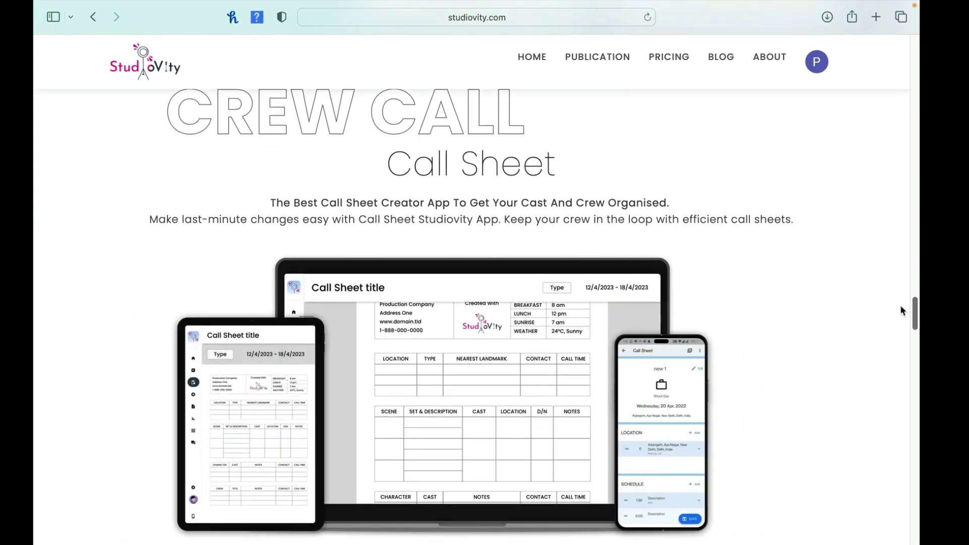
pyautogui.scroll(-3, 902, 310)
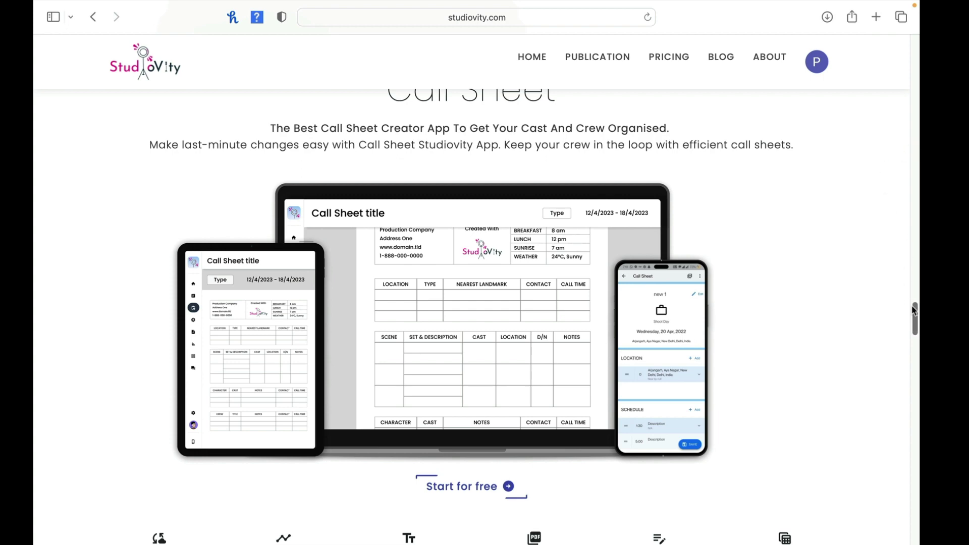
pyautogui.moveTo(914, 310)
pyautogui.mouseDown()
pyautogui.moveTo(914, 328)
pyautogui.moveTo(914, 312)
pyautogui.mouseUp()
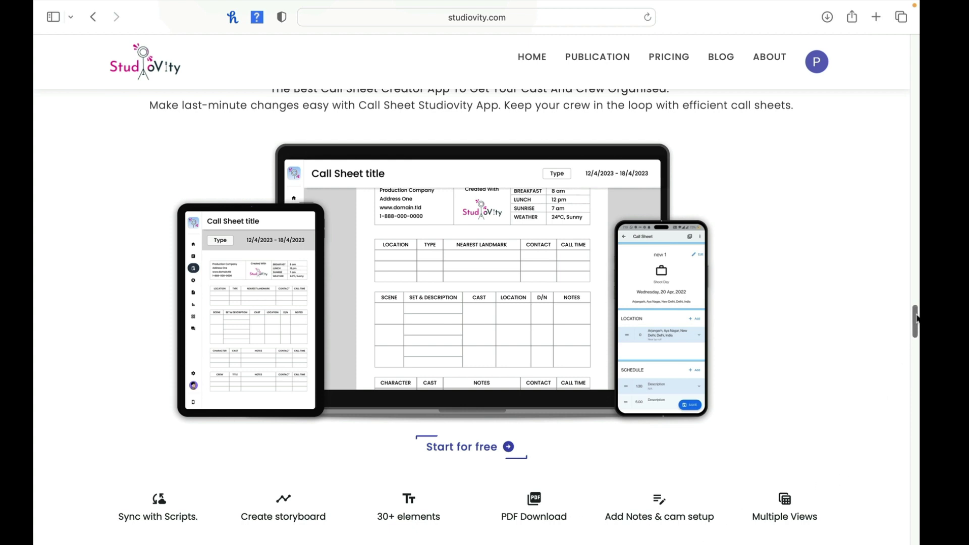
pyautogui.moveTo(917, 319); pyautogui.dragTo(917, 324)
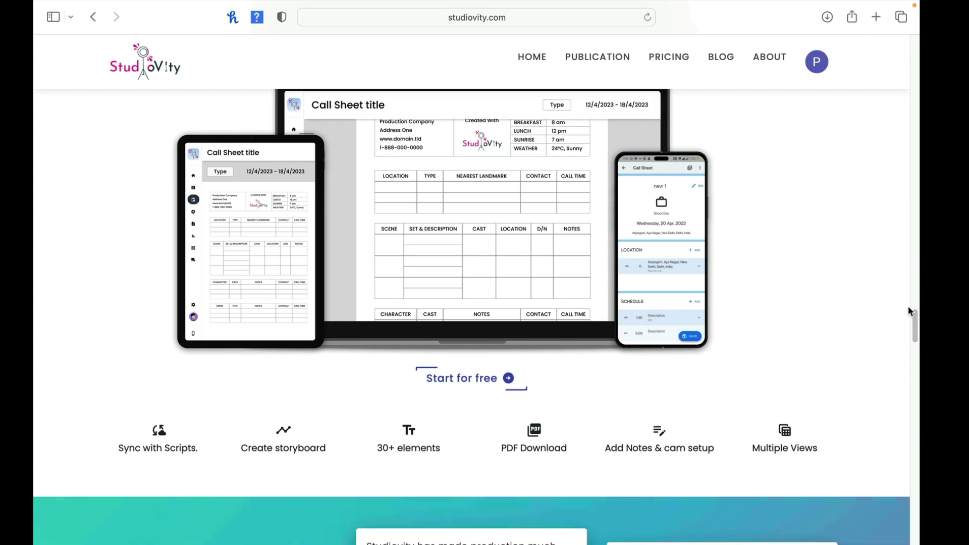
pyautogui.moveTo(914, 318); pyautogui.dragTo(906, 354)
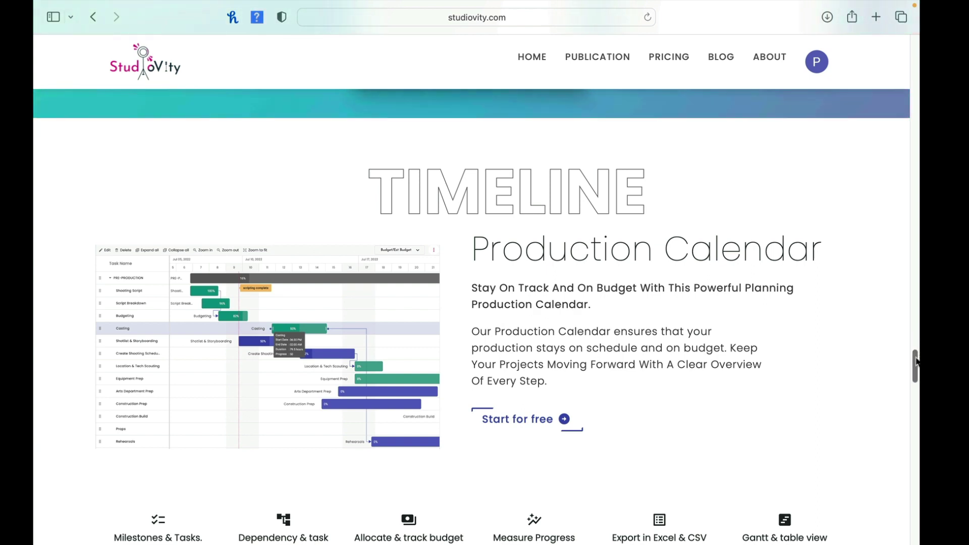
# Scroll down to Publications, then return to the top of the homepage
pyautogui.moveTo(917, 362); pyautogui.dragTo(917, 412)
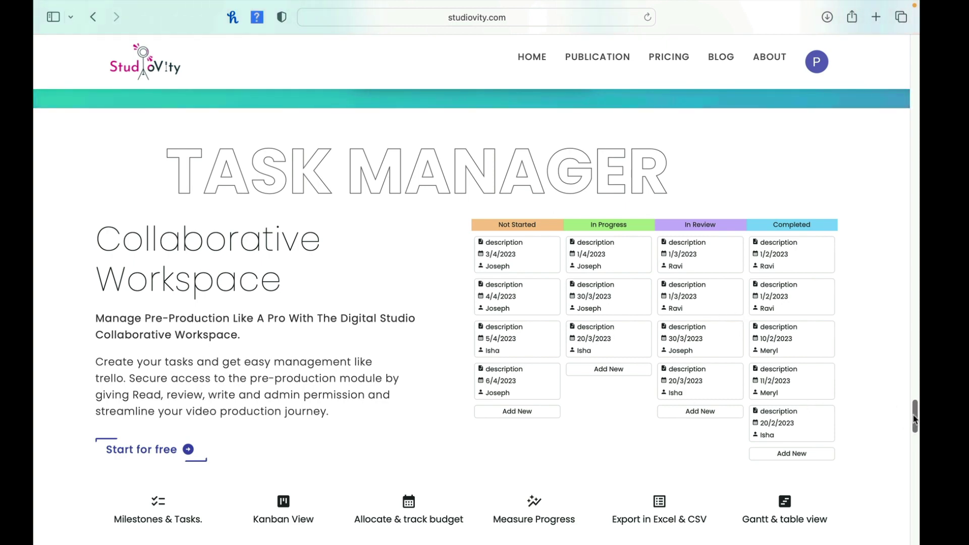
pyautogui.moveTo(915, 419); pyautogui.dragTo(914, 474)
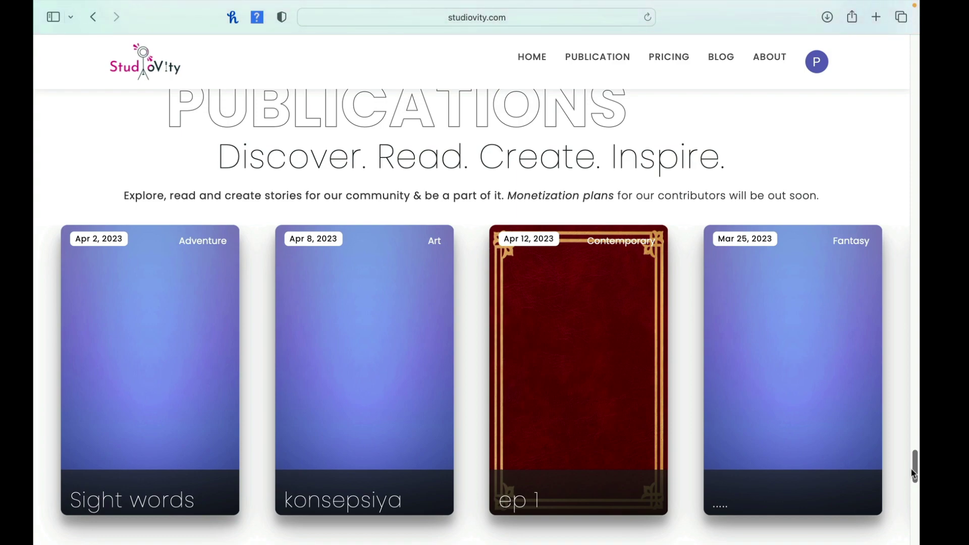
pyautogui.moveTo(914, 474); pyautogui.dragTo(914, 39)
# Go to Pricing, find the Screenwriting card and proceed to its Confirm & Pay step
pyautogui.click(659, 60)
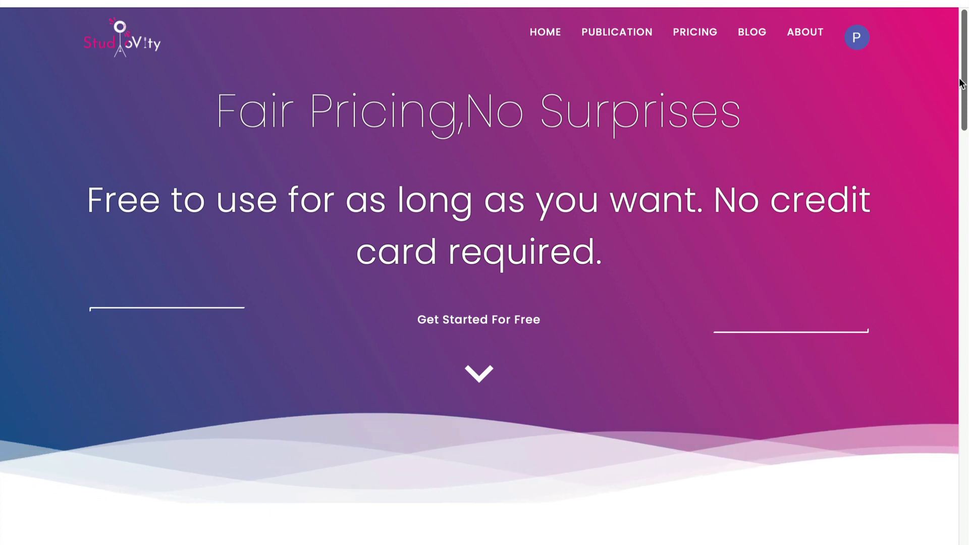
pyautogui.moveTo(961, 83); pyautogui.dragTo(966, 195)
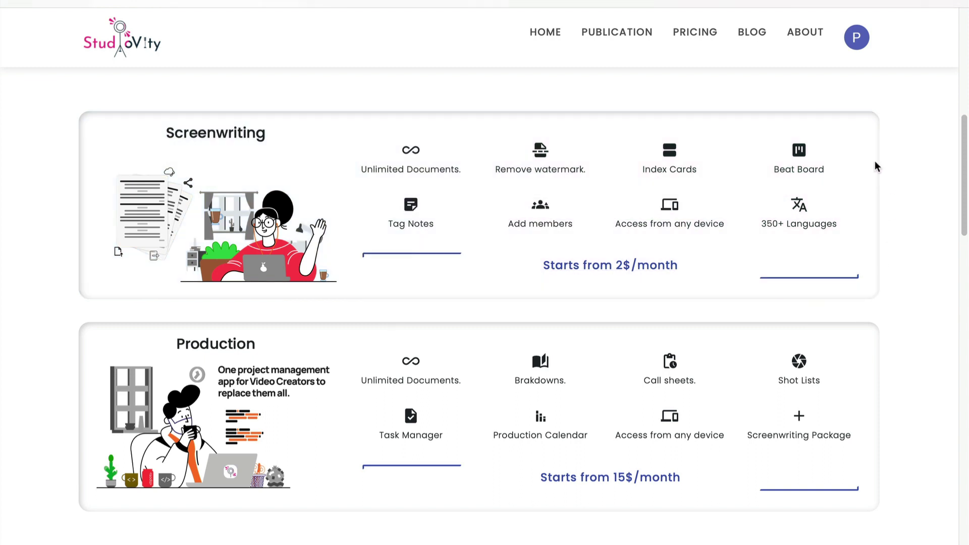
pyautogui.moveTo(964, 154); pyautogui.dragTo(964, 188)
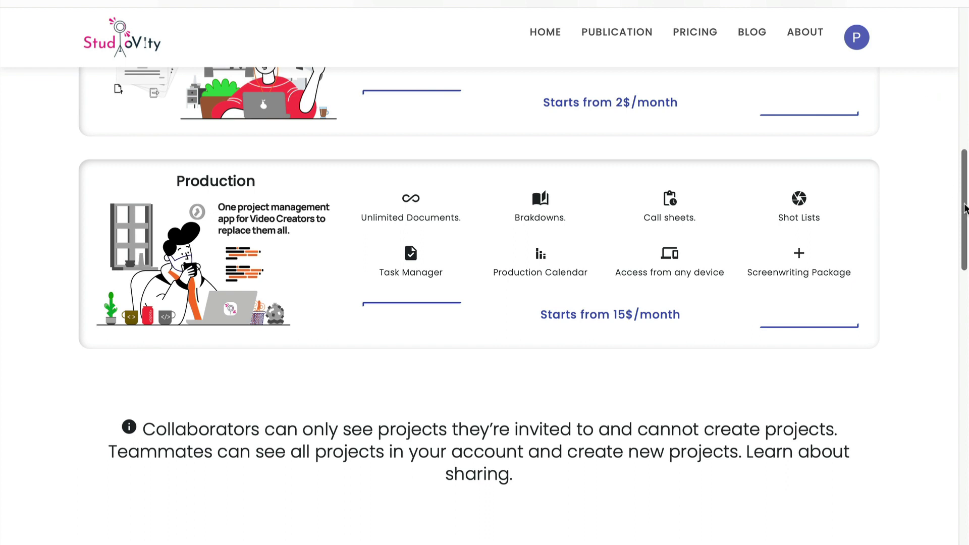
pyautogui.moveTo(966, 209); pyautogui.dragTo(968, 178)
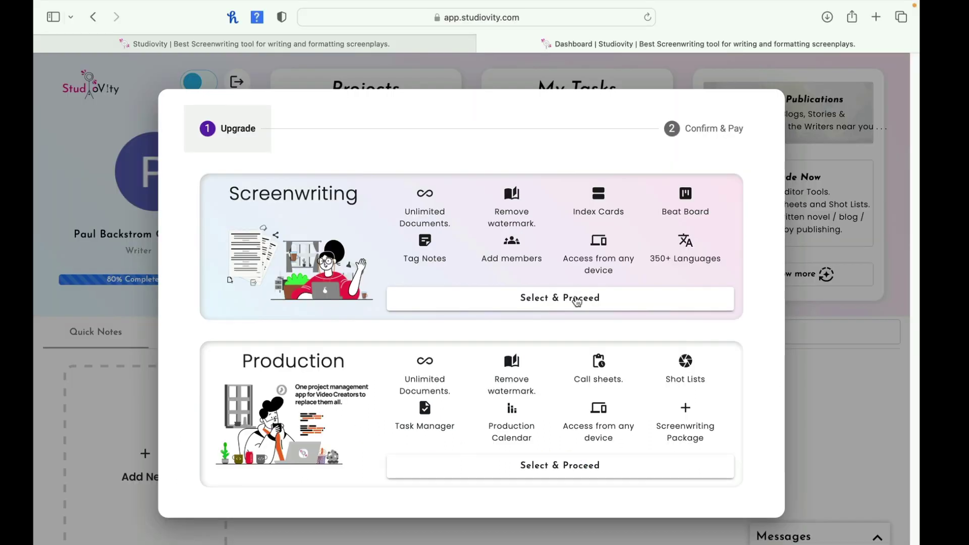
pyautogui.click(626, 246)
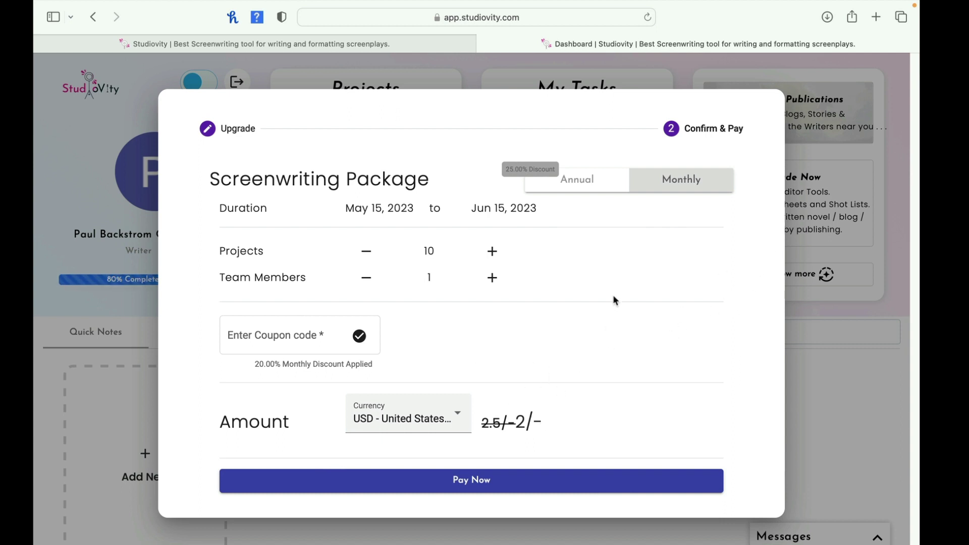
# Toggle the billing period and raise the Screenwriting package to 100 projects
pyautogui.click(600, 181)
pyautogui.click(492, 251)
pyautogui.click(492, 251)
pyautogui.click(492, 251)
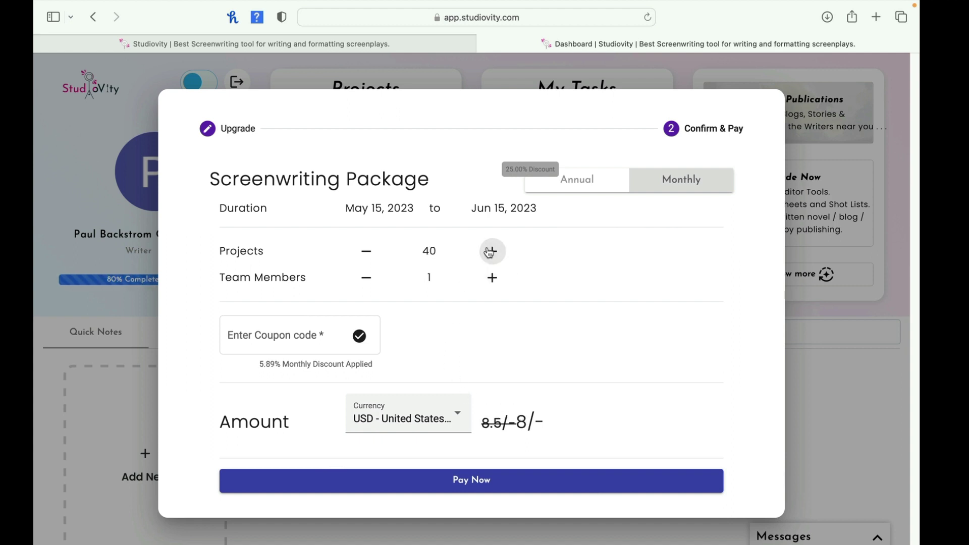
pyautogui.click(492, 251)
pyautogui.click(492, 251)
pyautogui.click(491, 251)
pyautogui.click(490, 251)
pyautogui.click(491, 251)
pyautogui.click(490, 251)
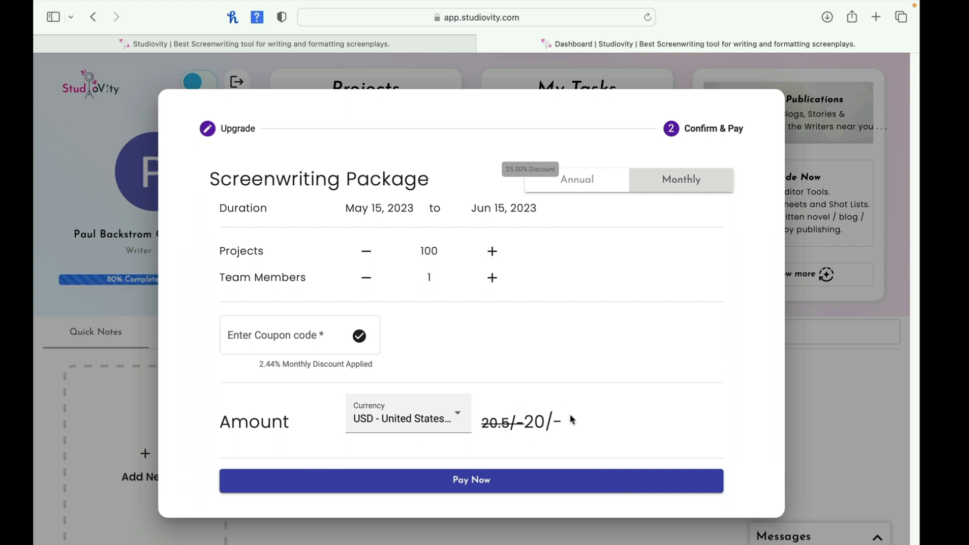
# Compare annual and monthly pricing, then lower the package back to 10 projects
pyautogui.click(605, 186)
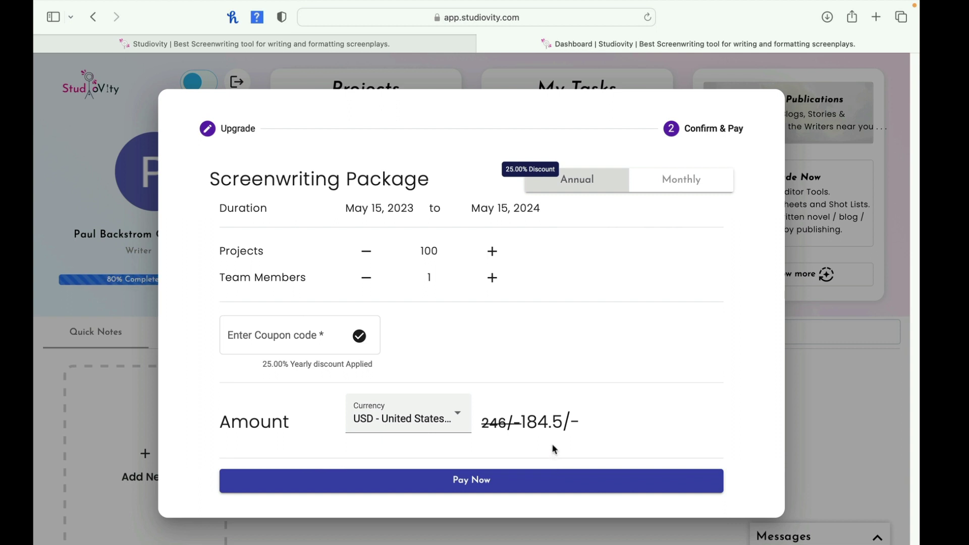
pyautogui.click(721, 179)
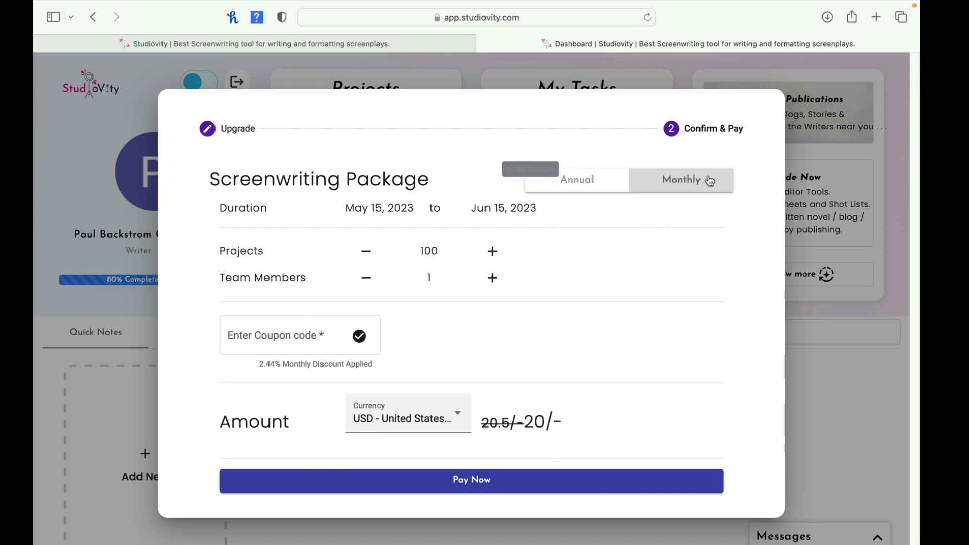
pyautogui.click(578, 182)
pyautogui.click(370, 253)
pyautogui.click(368, 252)
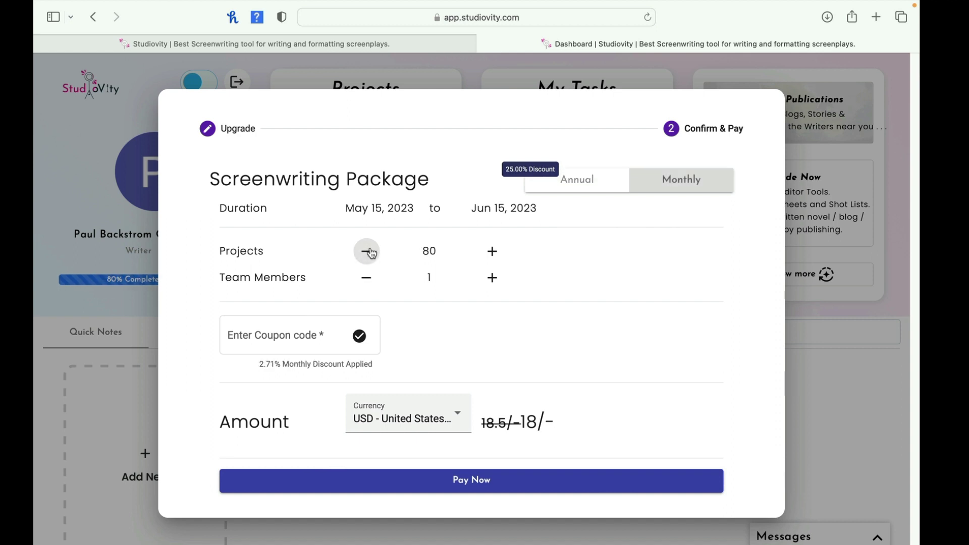
pyautogui.click(368, 251)
pyautogui.click(368, 252)
pyautogui.click(368, 252)
pyautogui.click(370, 252)
pyautogui.click(370, 252)
pyautogui.click(370, 252)
pyautogui.click(370, 252)
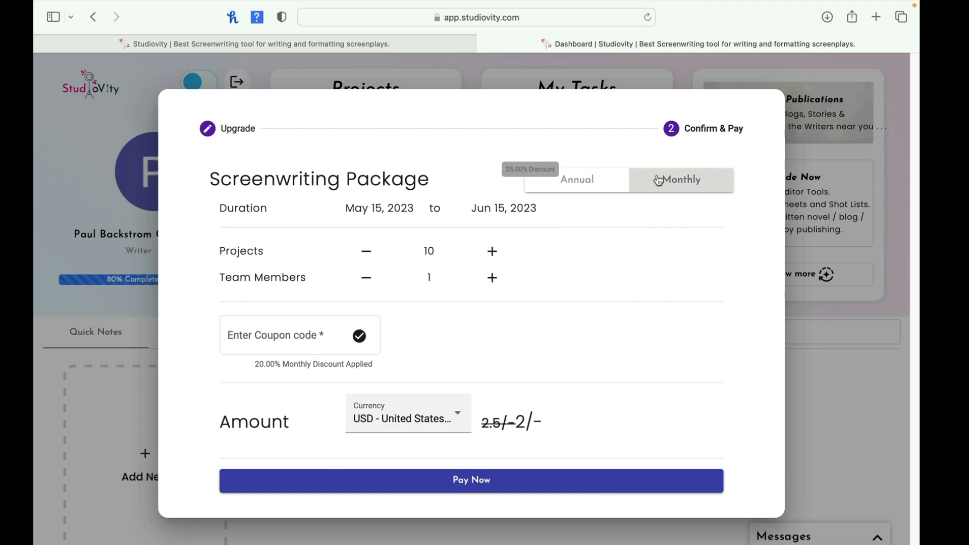
# Close the Screenwriting payment window and choose the Production plan under Upgrade Now
pyautogui.click(93, 202)
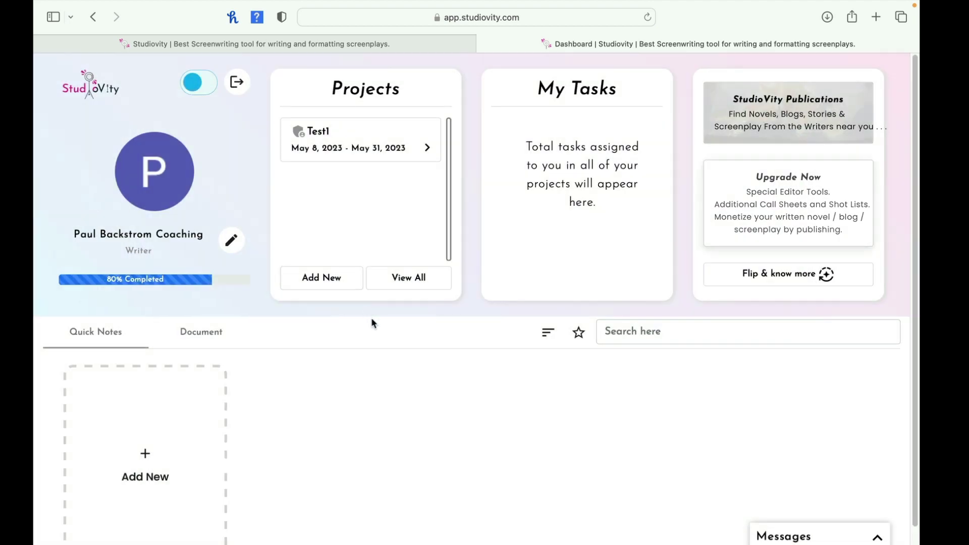
pyautogui.click(701, 197)
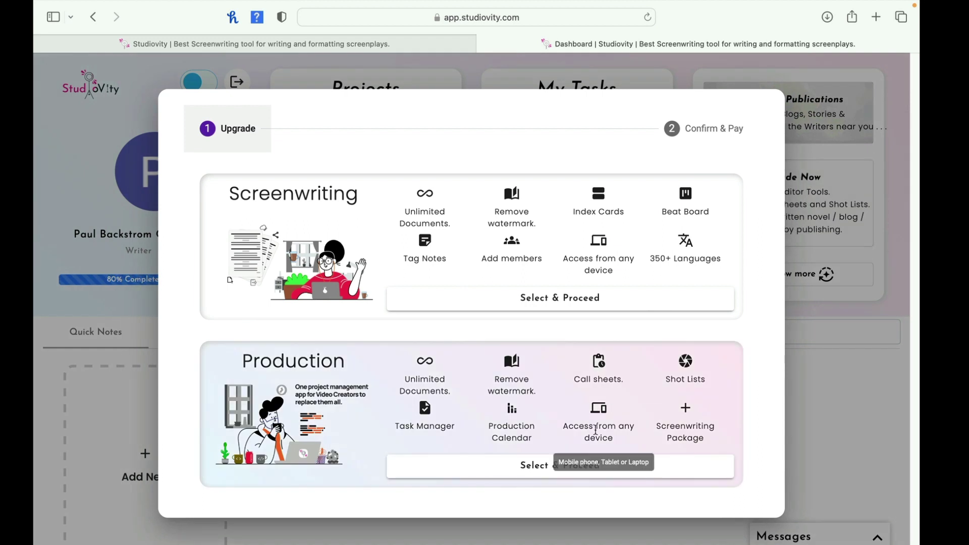
pyautogui.click(569, 470)
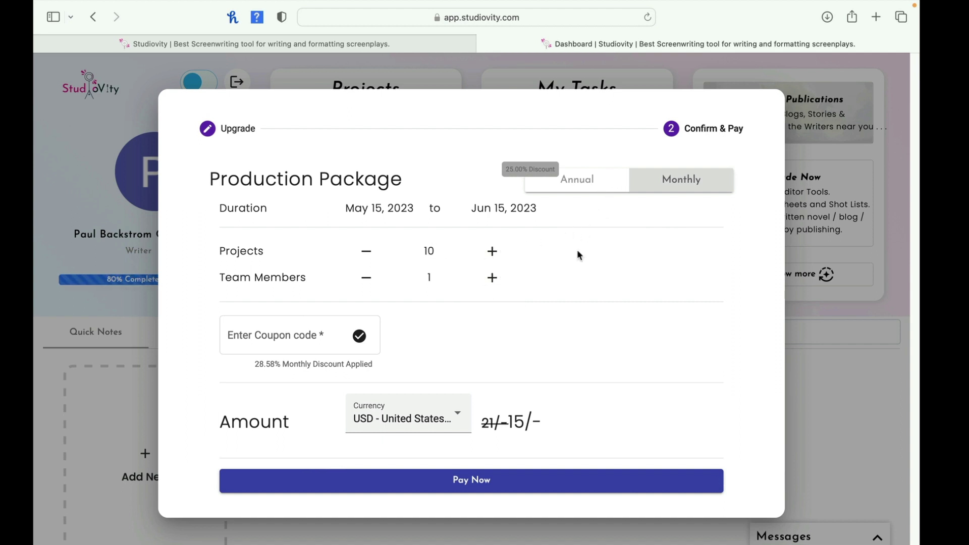
# Compare billing periods and add 80 projects to the Production plan, checking the annual price
pyautogui.click(597, 188)
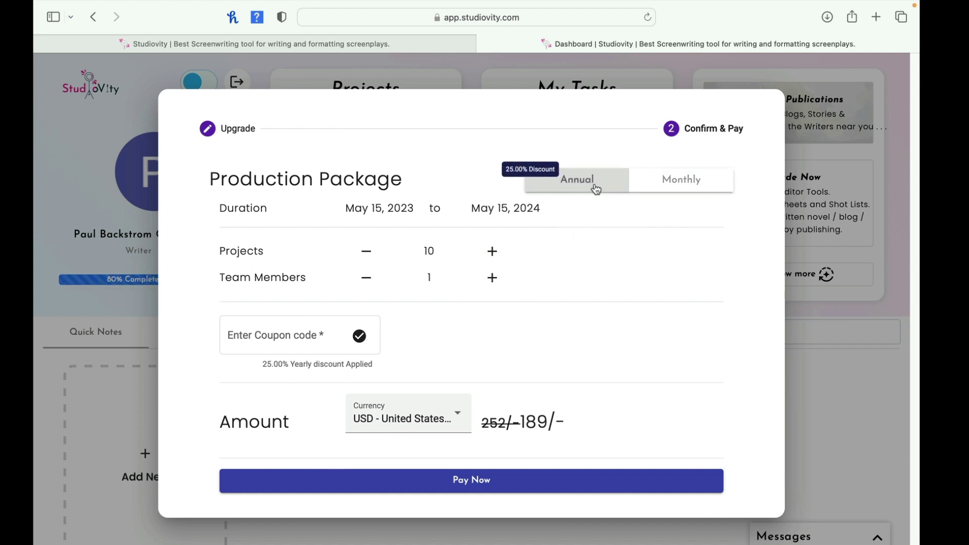
pyautogui.click(678, 176)
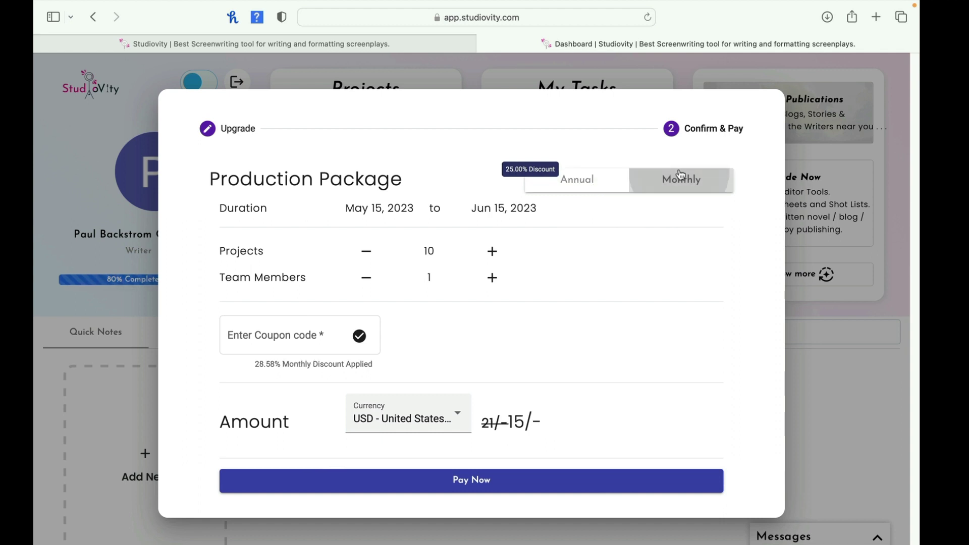
pyautogui.click(494, 252)
pyautogui.click(494, 252)
pyautogui.click(494, 252)
pyautogui.click(494, 251)
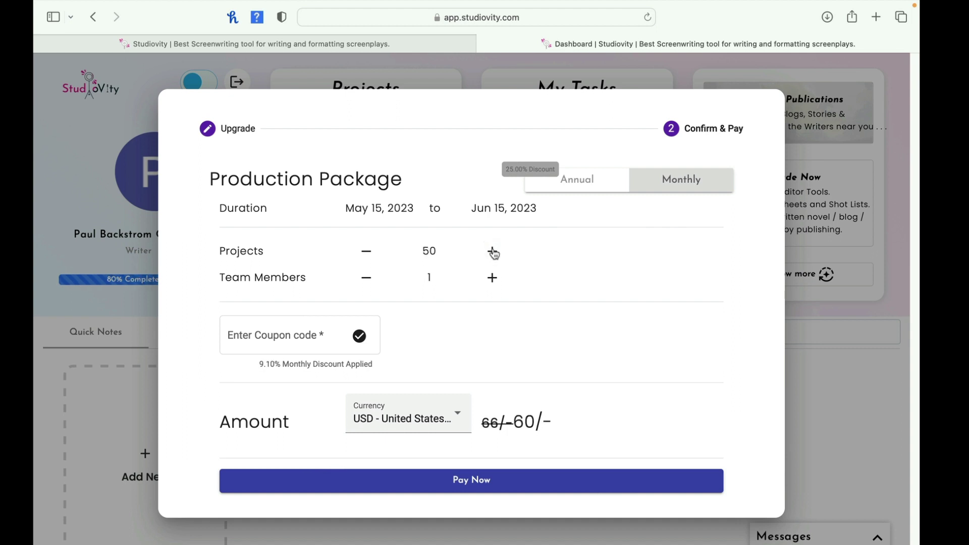
pyautogui.click(493, 252)
pyautogui.click(494, 252)
pyautogui.click(494, 252)
pyautogui.click(494, 252)
pyautogui.click(595, 180)
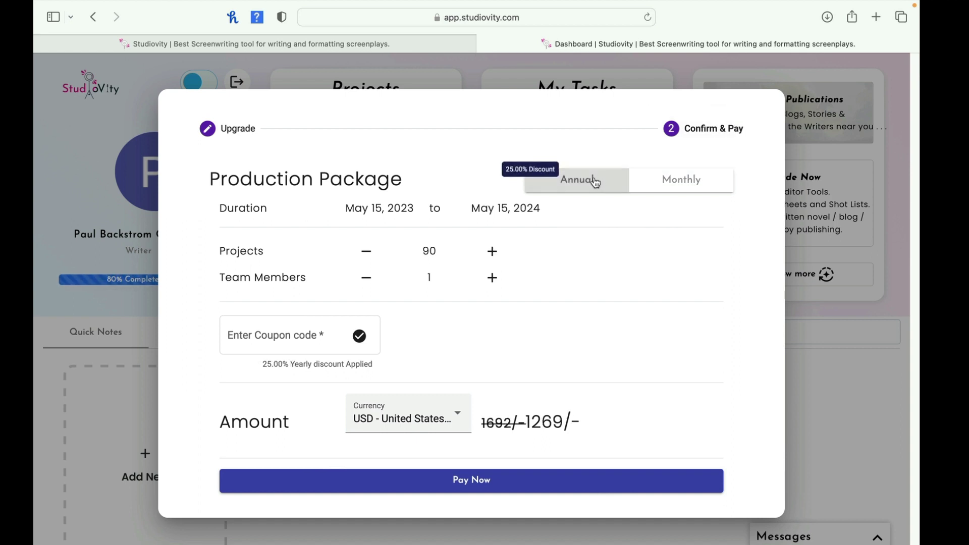
# Remove projects until the Production plan is back to 10 projects
pyautogui.click(373, 254)
pyautogui.click(376, 254)
pyautogui.click(376, 253)
pyautogui.click(377, 253)
pyautogui.click(379, 252)
pyautogui.click(378, 253)
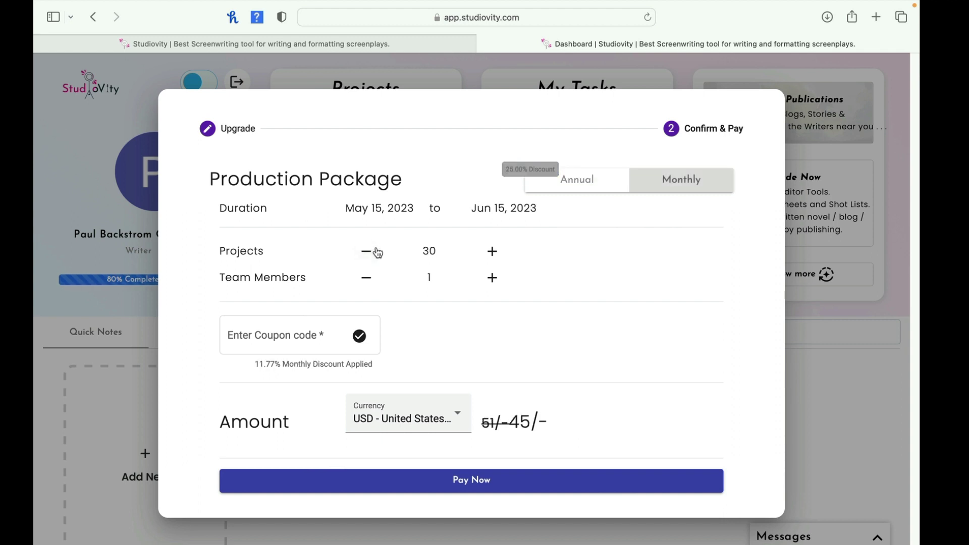
pyautogui.click(378, 252)
pyautogui.click(379, 252)
# Add a team member, compare annual and monthly pricing, then close the payment window
pyautogui.click(493, 278)
pyautogui.click(493, 278)
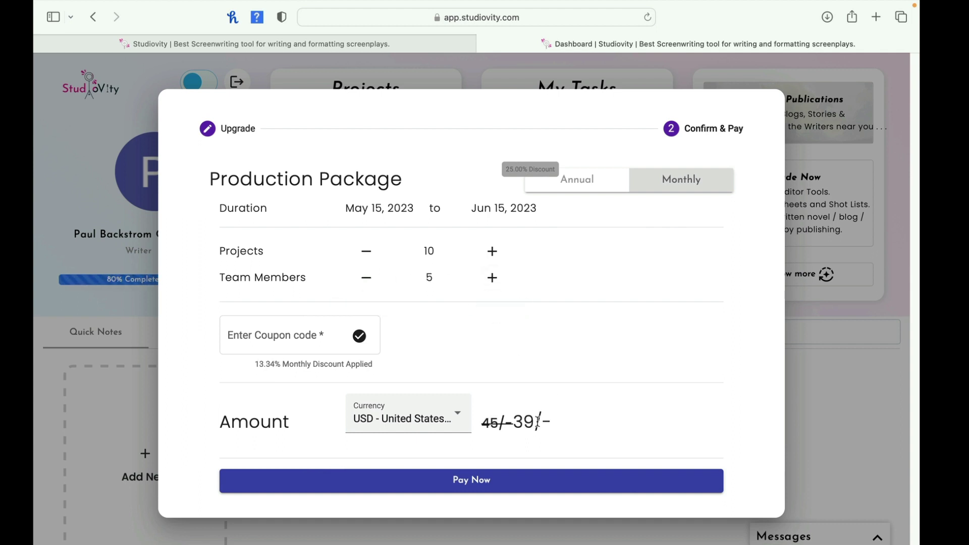
pyautogui.click(609, 179)
pyautogui.click(707, 190)
pyautogui.click(81, 110)
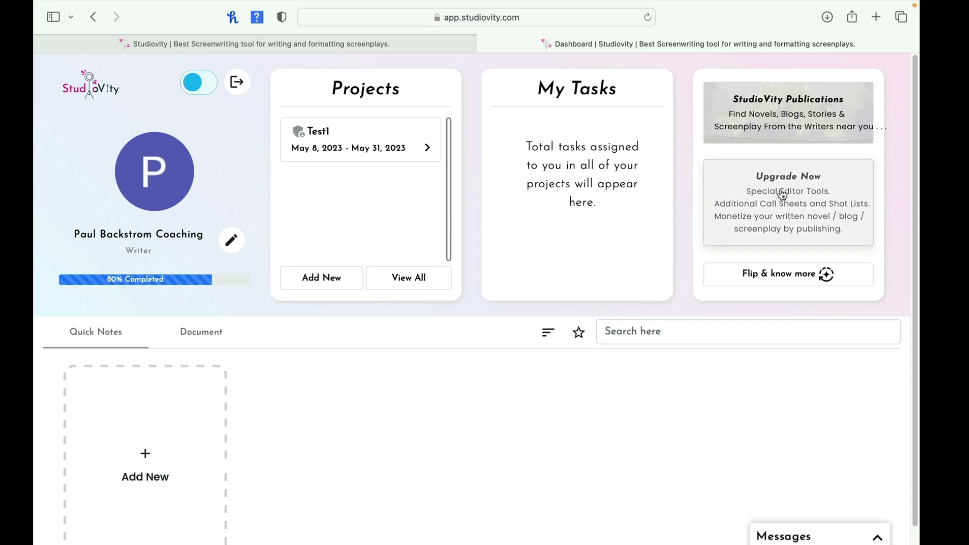
# Select the Screenwriting plan, add a team member, view annual pricing, then close
pyautogui.click(762, 194)
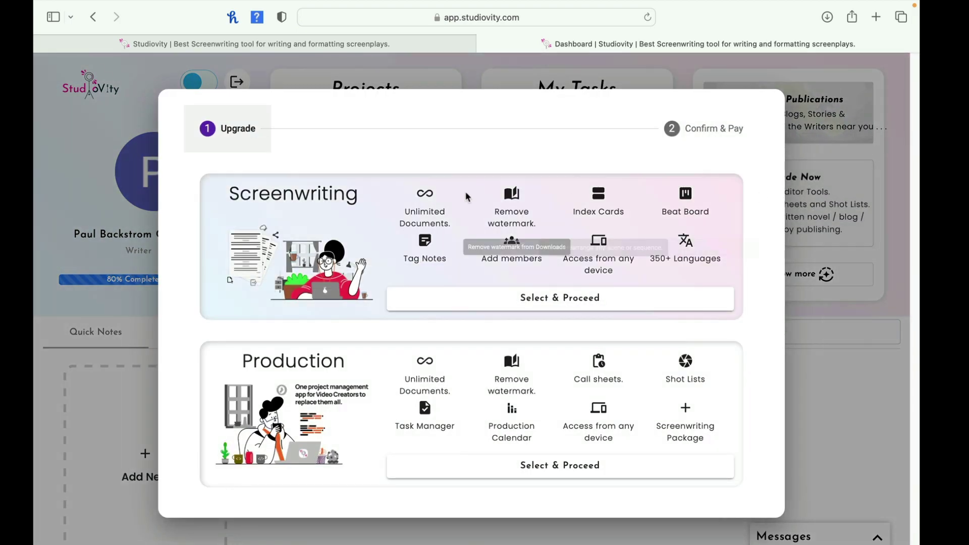
pyautogui.click(565, 309)
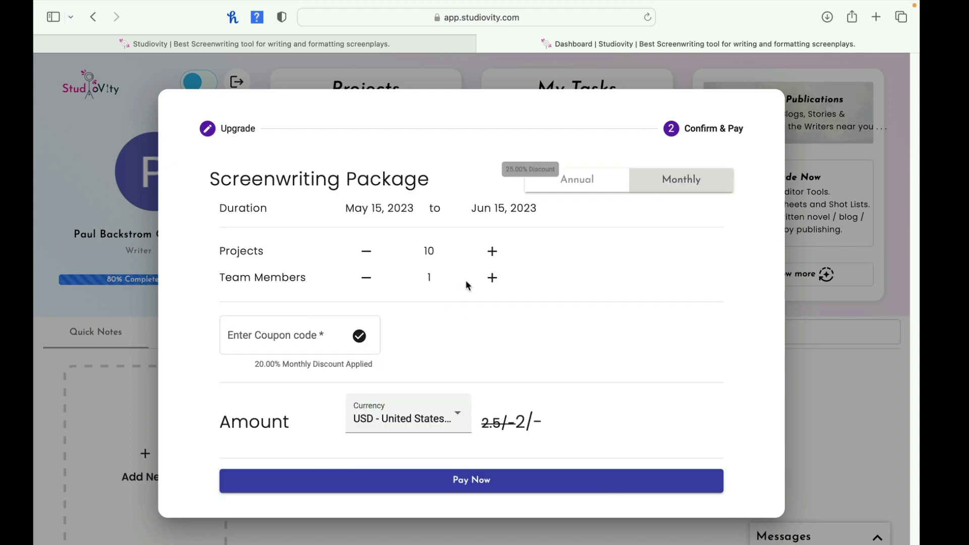
pyautogui.click(493, 278)
pyautogui.click(493, 278)
pyautogui.click(493, 278)
pyautogui.click(493, 278)
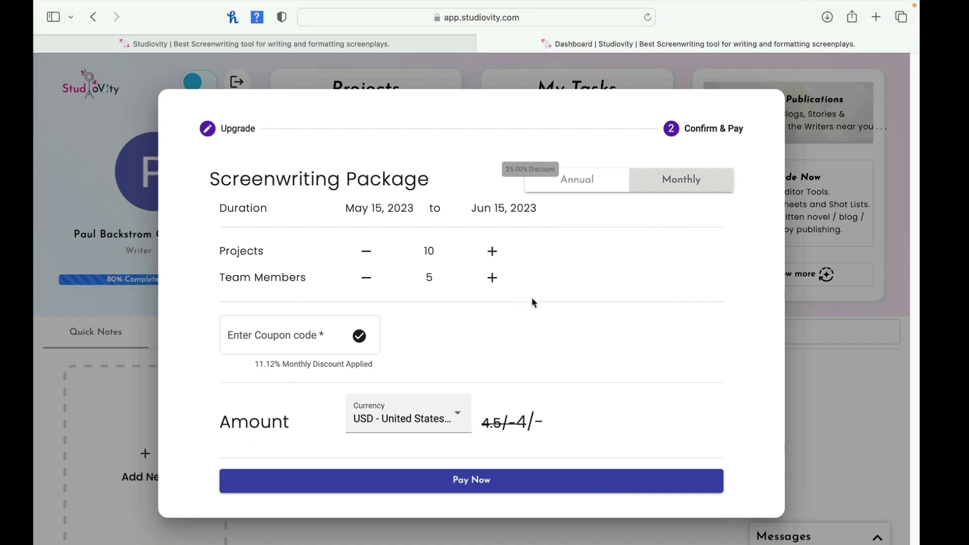
pyautogui.click(581, 191)
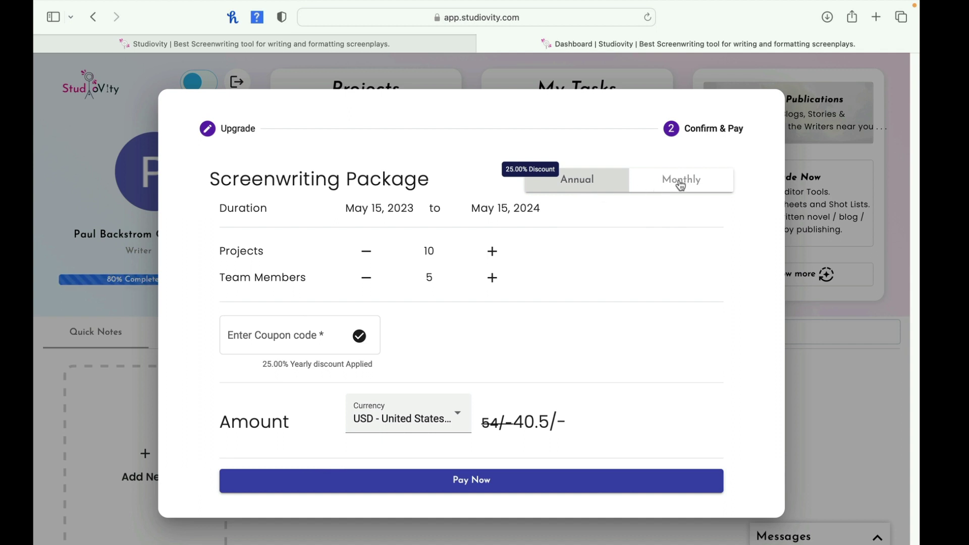
pyautogui.click(99, 215)
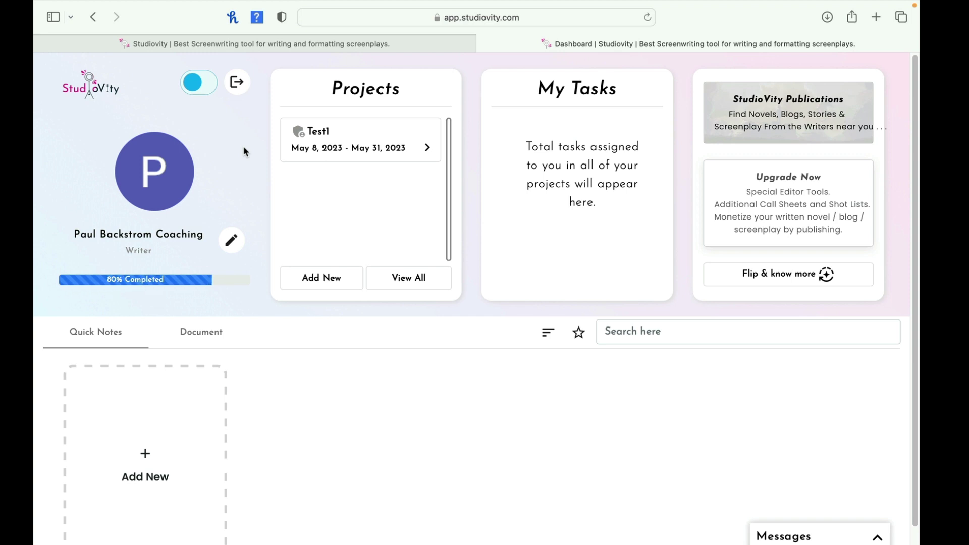
# Reopen the Screenwriting plan, check its annual price, and close the window again
pyautogui.click(830, 211)
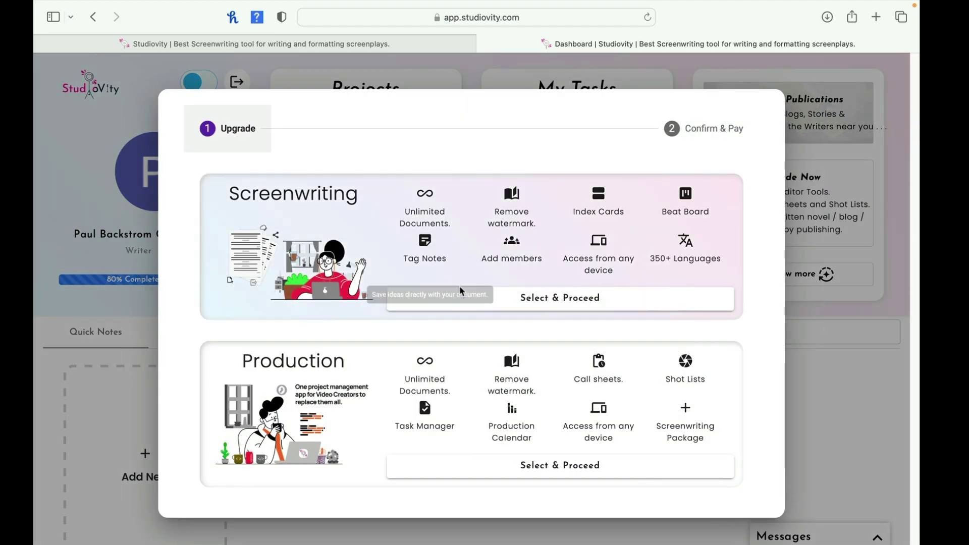
pyautogui.click(527, 299)
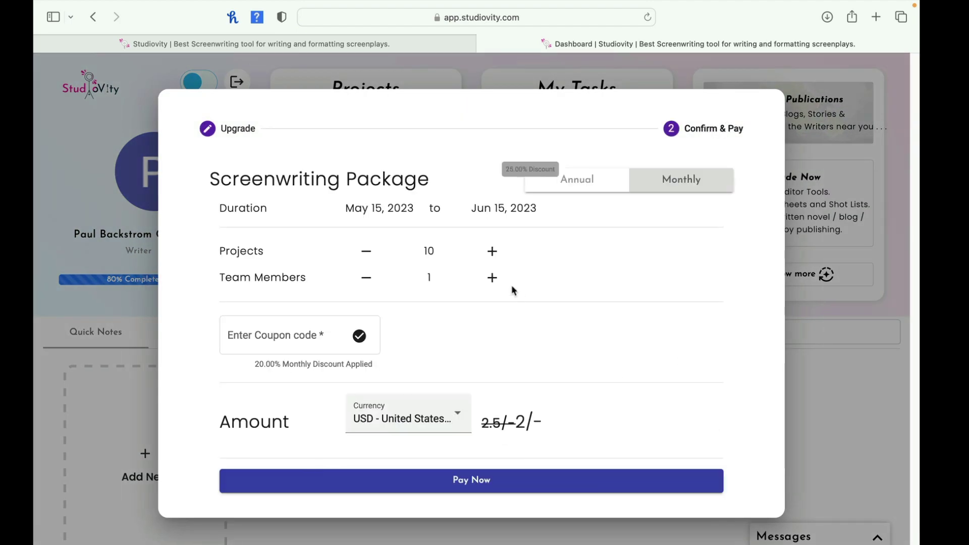
pyautogui.click(580, 182)
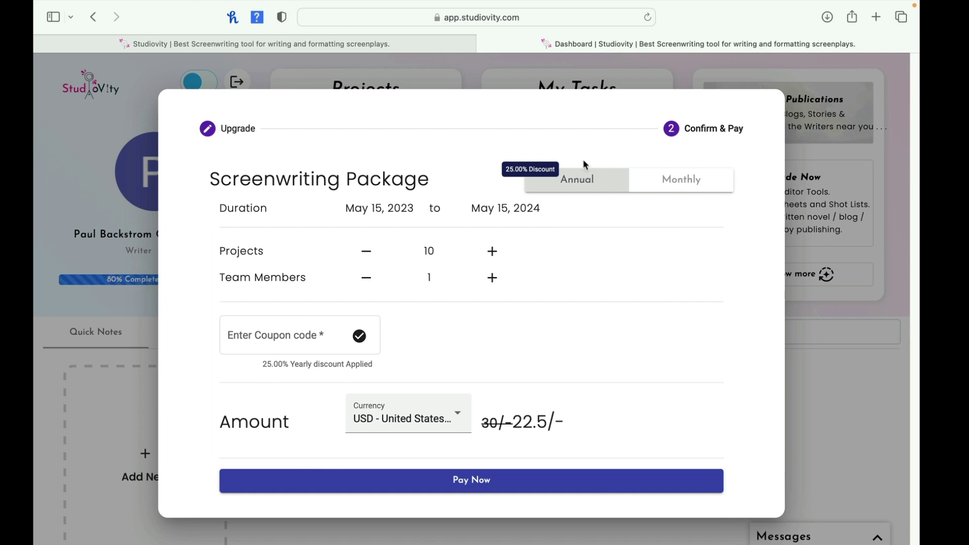
pyautogui.click(89, 201)
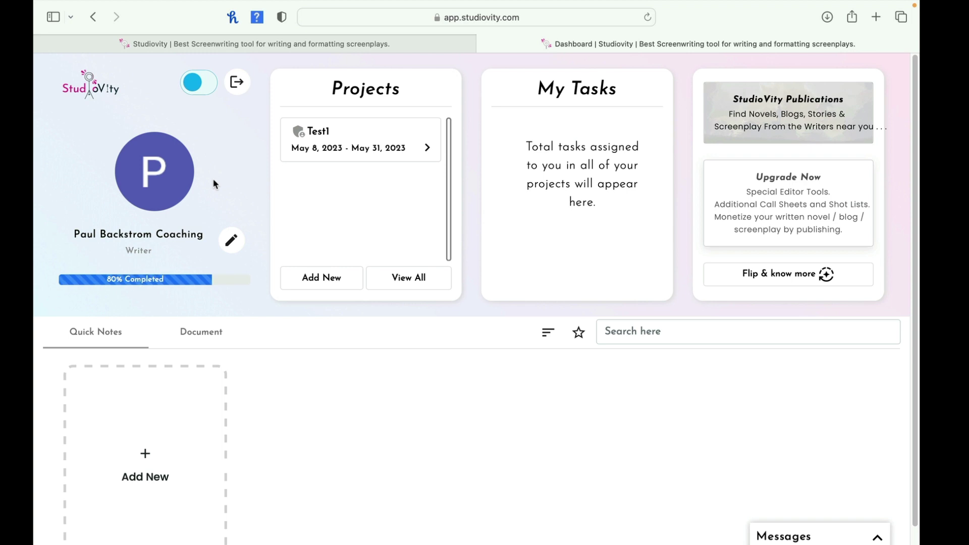
# Create a Screenplay / Film Script document titled 'test123' in the Test1 project
pyautogui.click(371, 142)
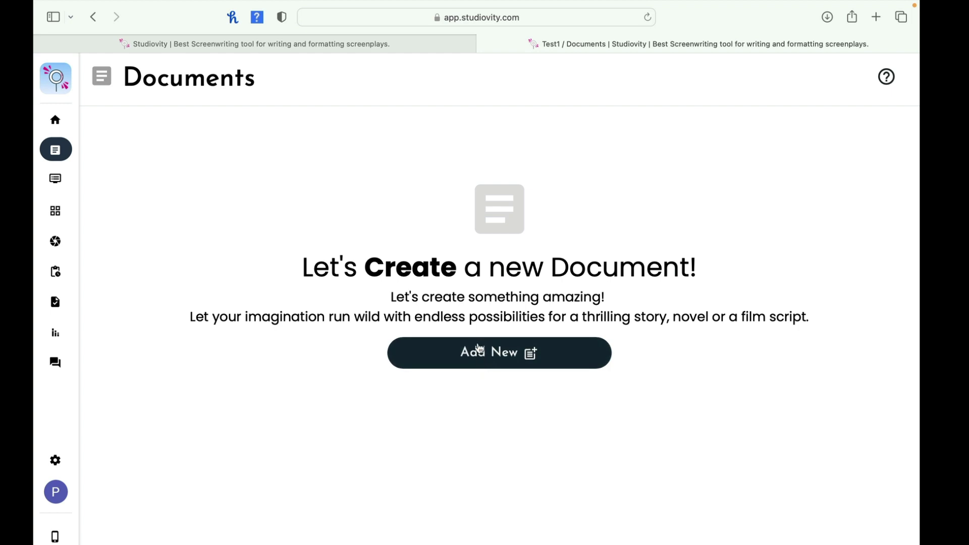
pyautogui.click(480, 349)
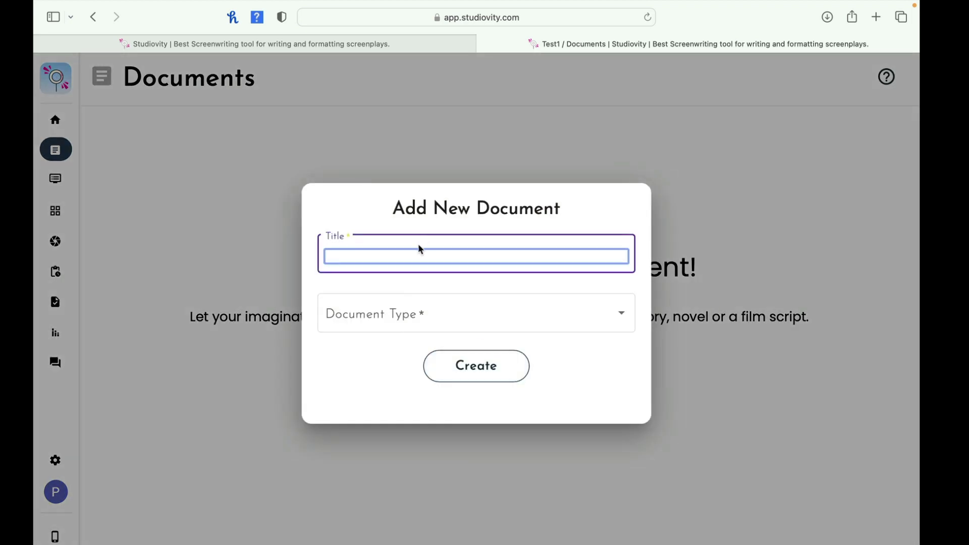
pyautogui.write('test123')
pyautogui.click(630, 323)
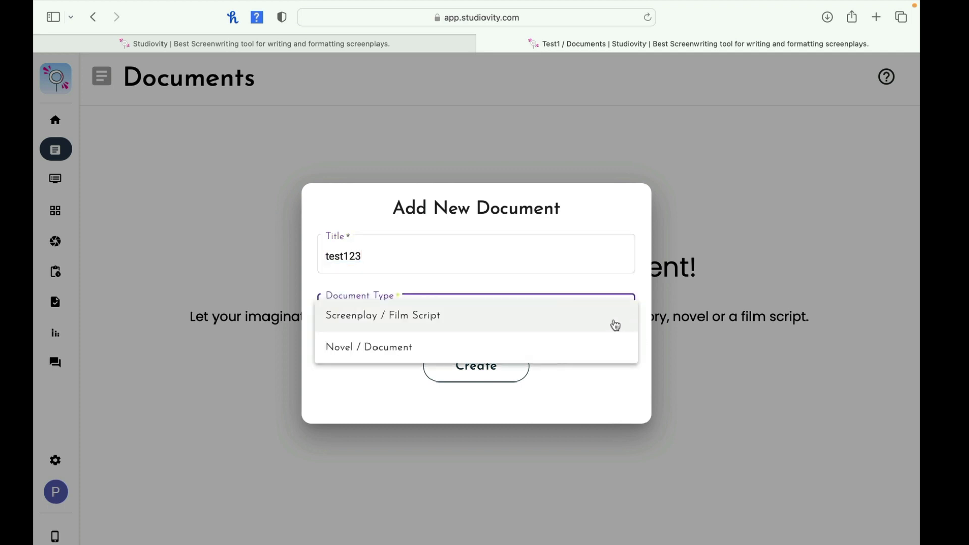
pyautogui.click(609, 324)
pyautogui.click(500, 403)
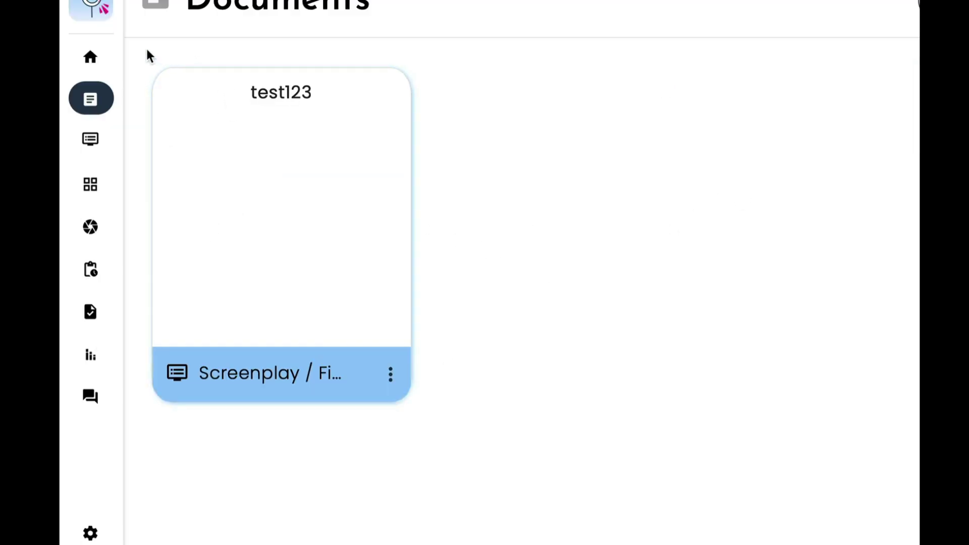
# Expand the project sidebar and go to the Element page
pyautogui.moveTo(99, 50)
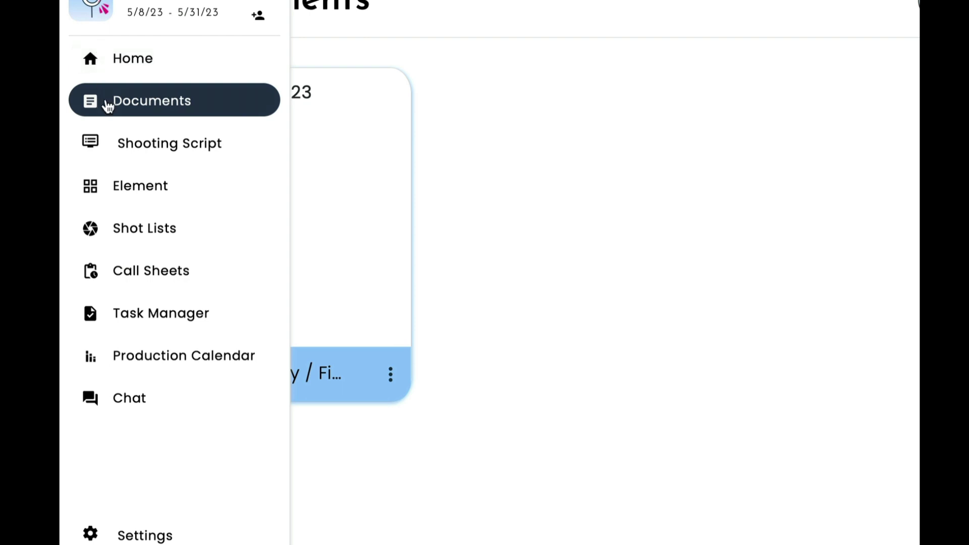
pyautogui.click(133, 189)
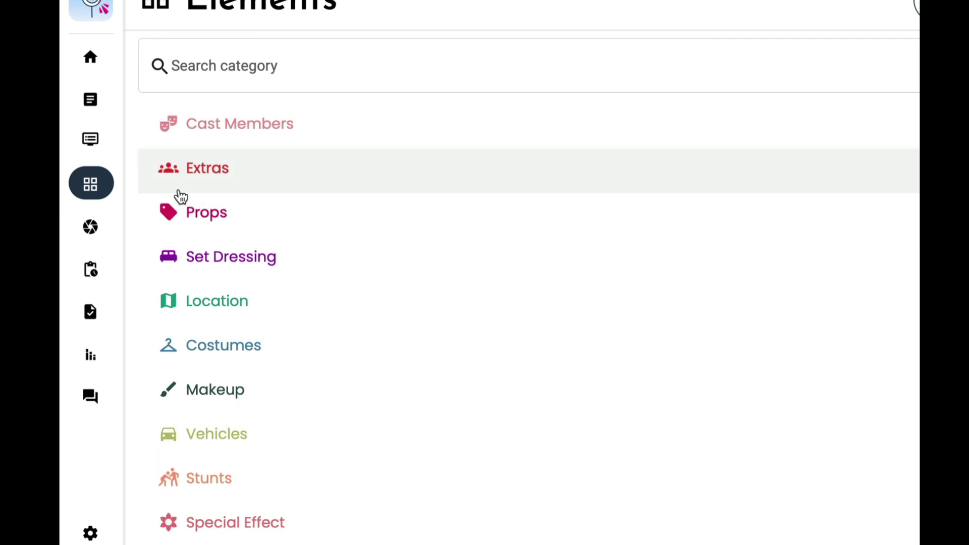
pyautogui.moveTo(98, 191)
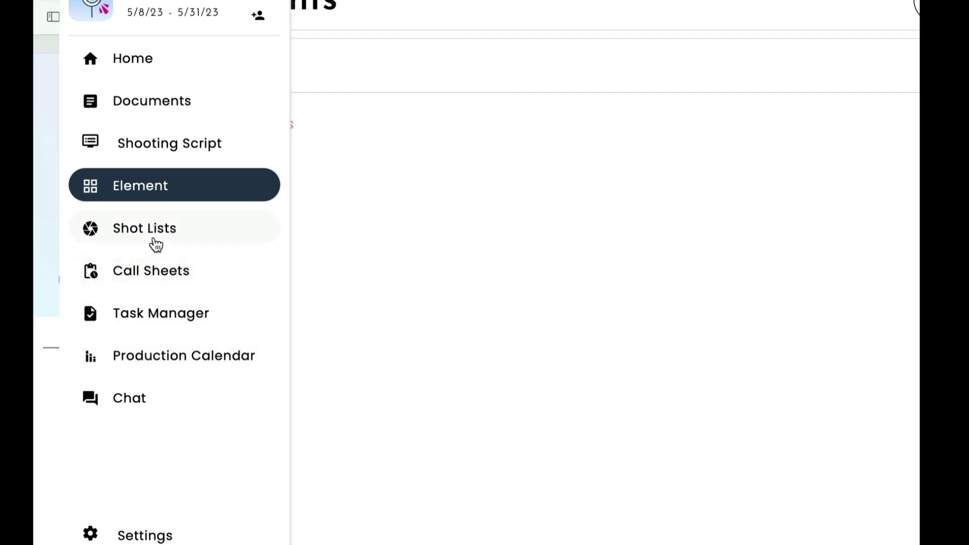
# Open test123 from the dashboard's Document list and show its Import options (PDF, Fountain, TXT)
pyautogui.click(222, 326)
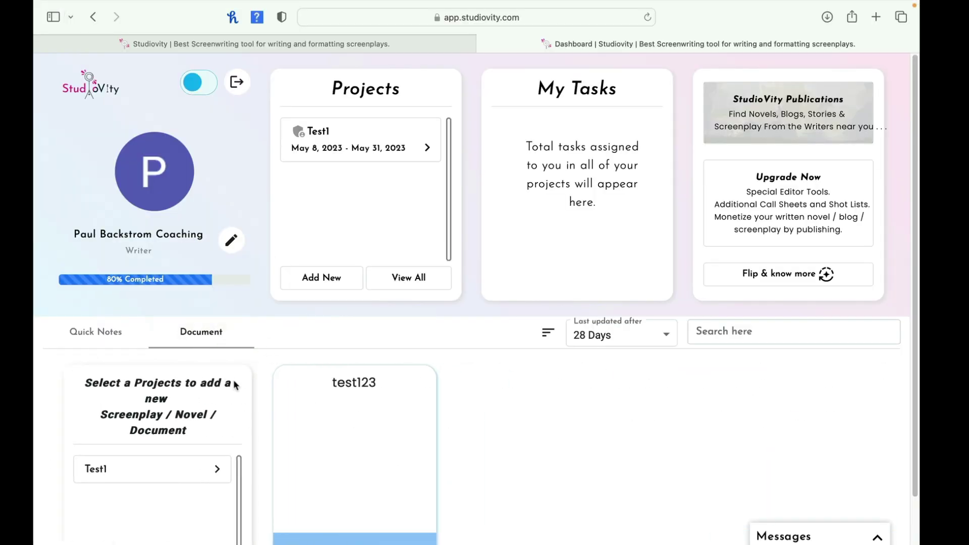
pyautogui.click(344, 397)
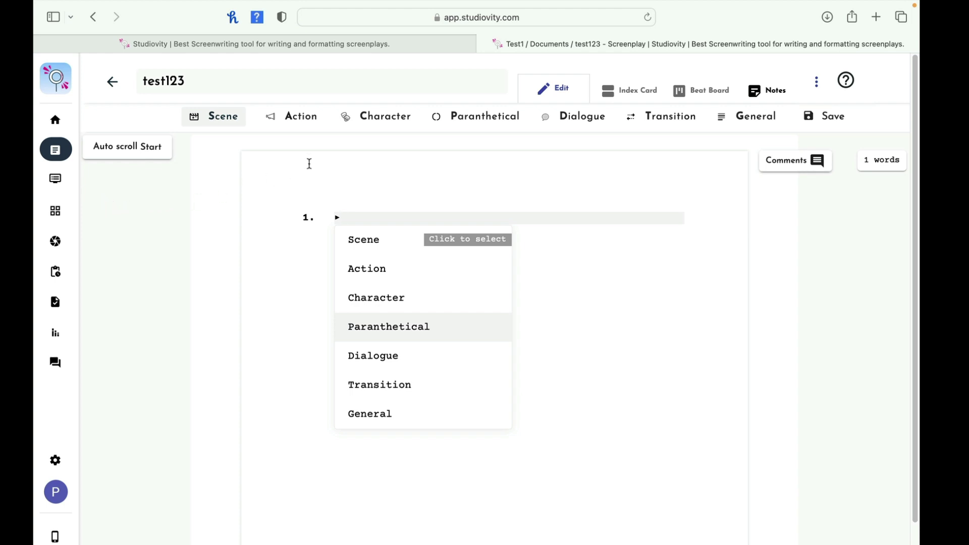
pyautogui.click(817, 82)
pyautogui.moveTo(841, 118)
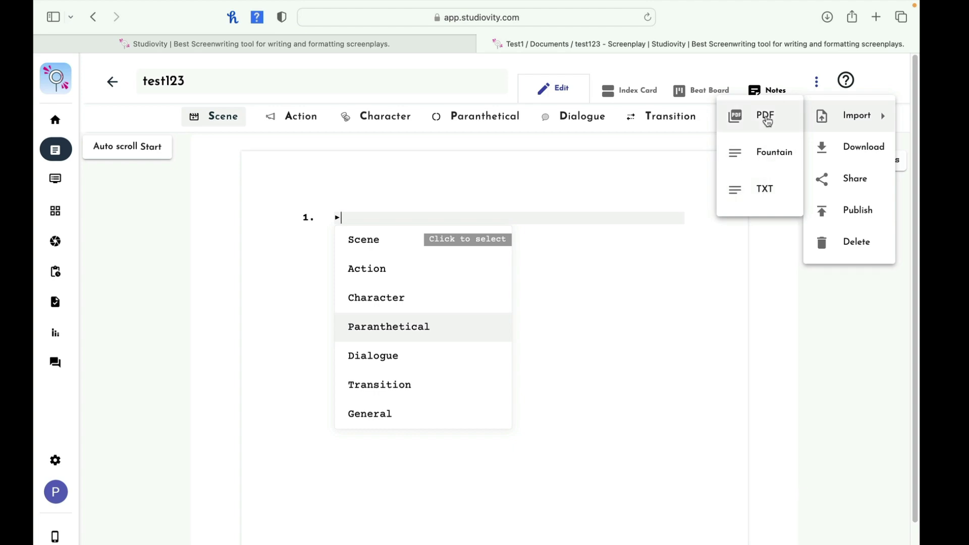
# Import a PDF screenplay that opens with INT. CHURCH - CUSTODIAN OFFICE - DAY into test123
pyautogui.click(767, 117)
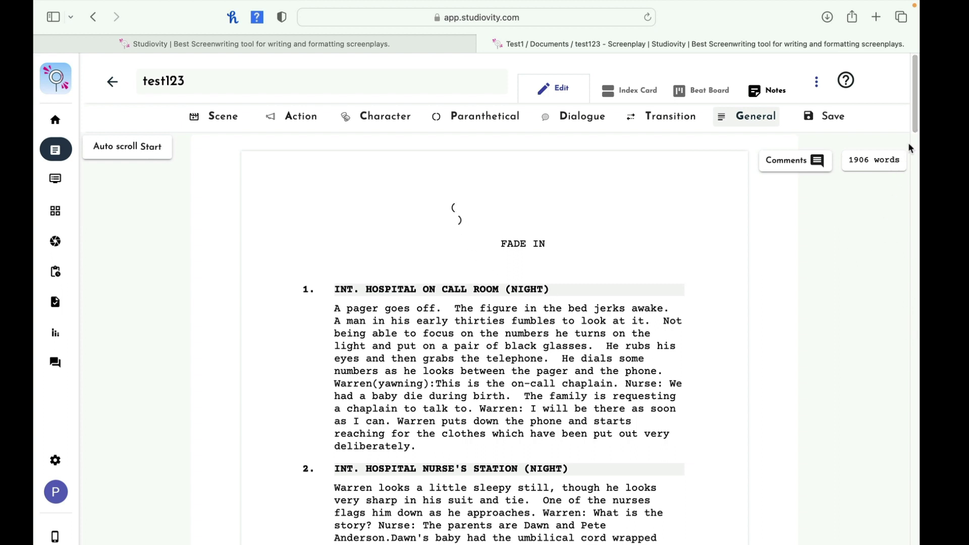
pyautogui.moveTo(917, 124); pyautogui.dragTo(918, 104)
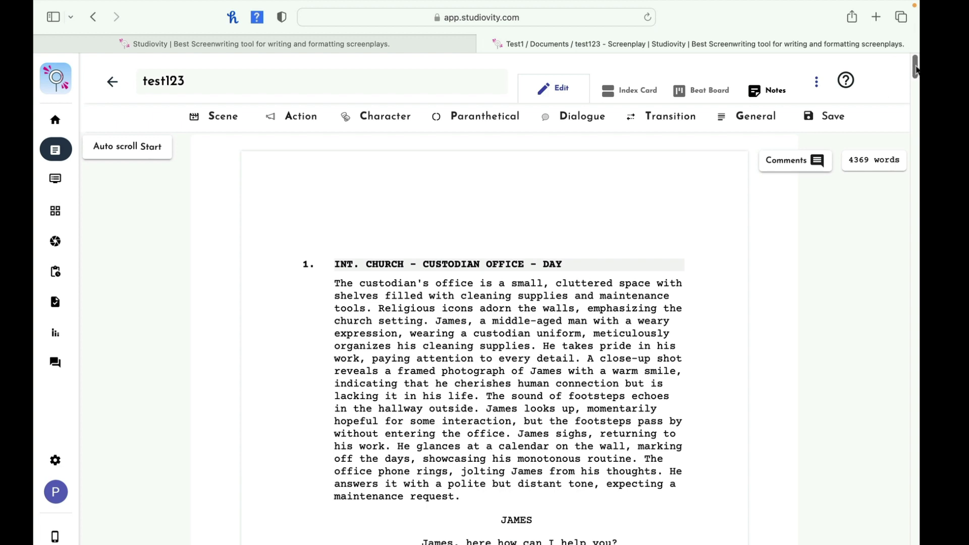
pyautogui.moveTo(916, 71); pyautogui.dragTo(916, 88)
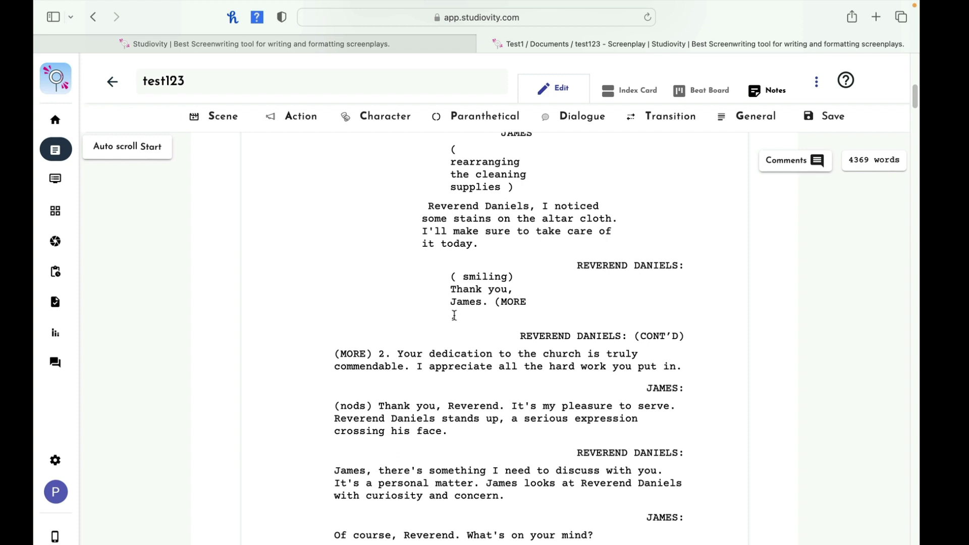
# Make REVEREND DANIELS: and JAMES: Character lines and James's greeting a Dialogue line
pyautogui.click(398, 122)
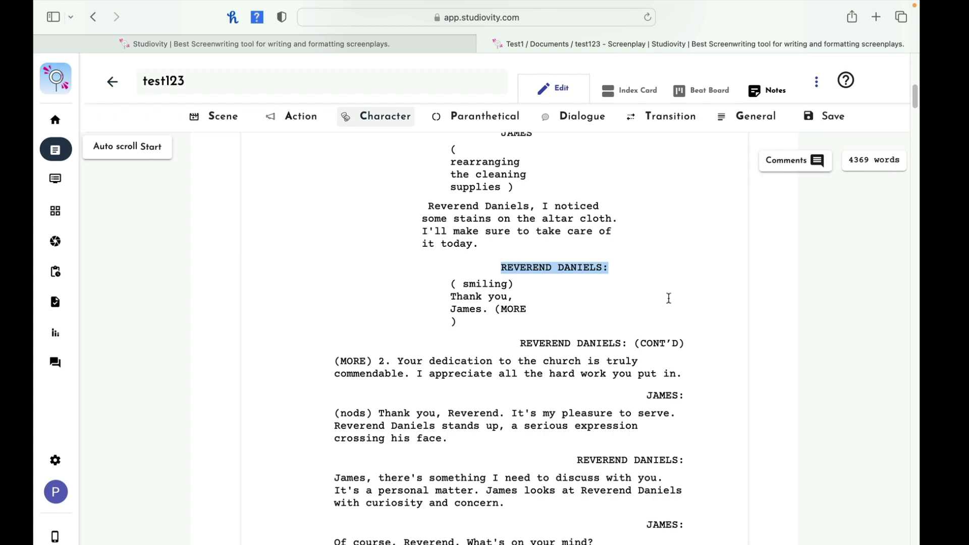
pyautogui.moveTo(914, 96); pyautogui.dragTo(911, 161)
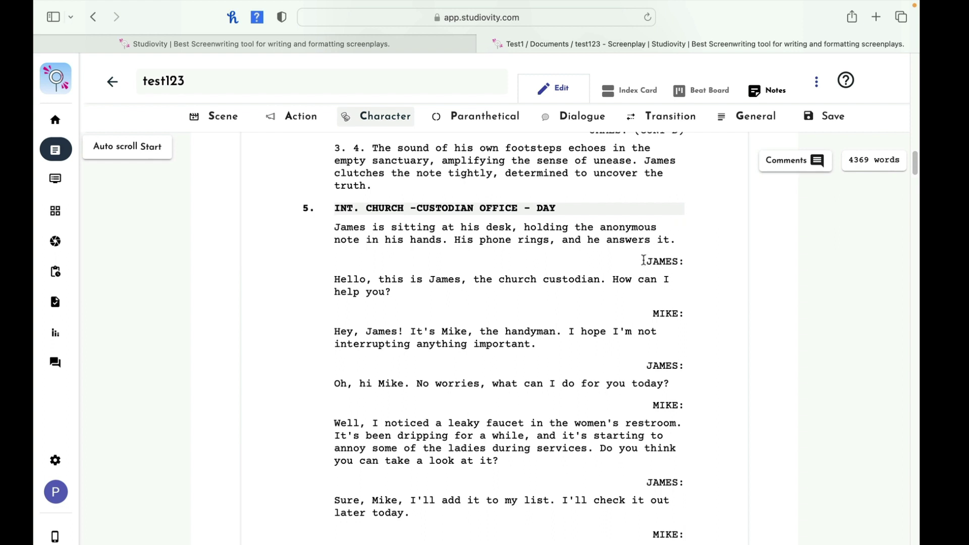
pyautogui.moveTo(645, 261); pyautogui.dragTo(685, 262)
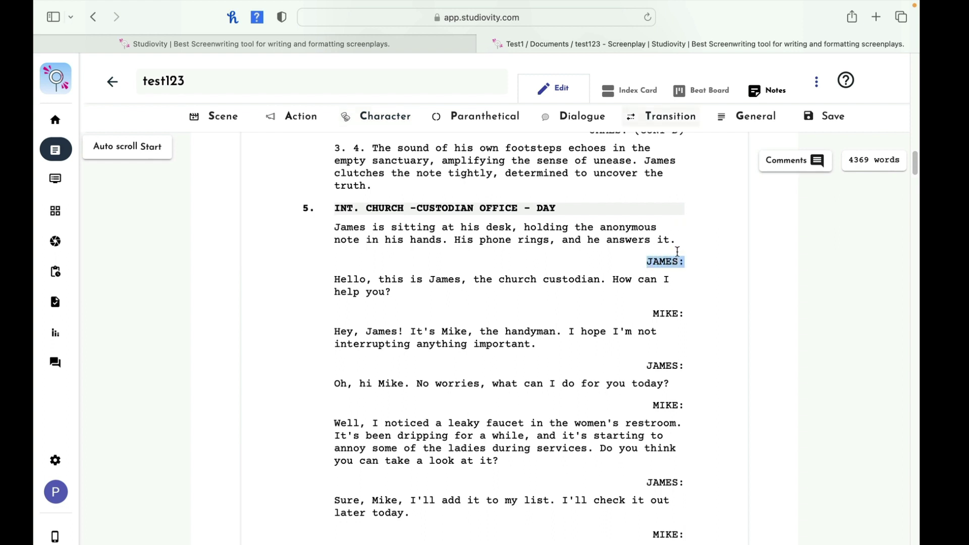
pyautogui.click(376, 117)
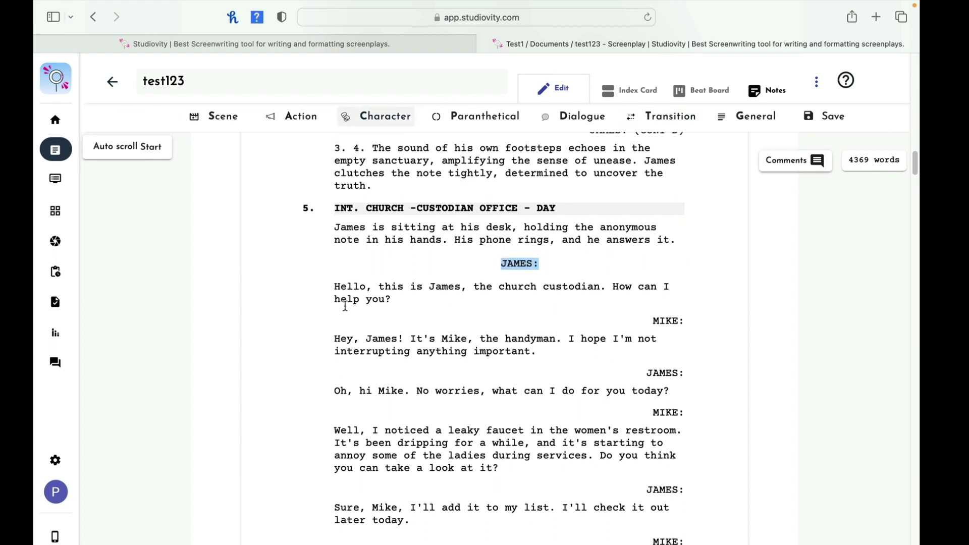
pyautogui.moveTo(394, 301); pyautogui.dragTo(320, 288)
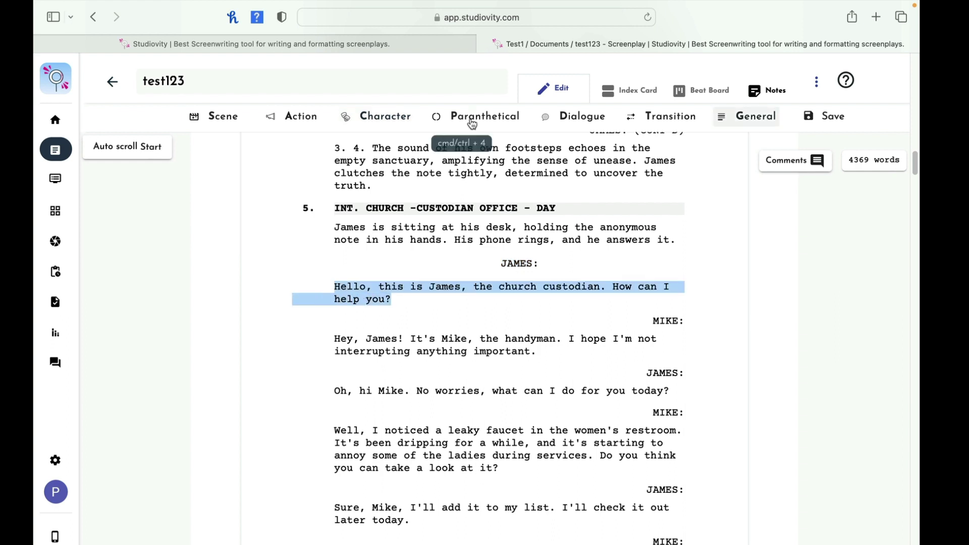
pyautogui.click(574, 115)
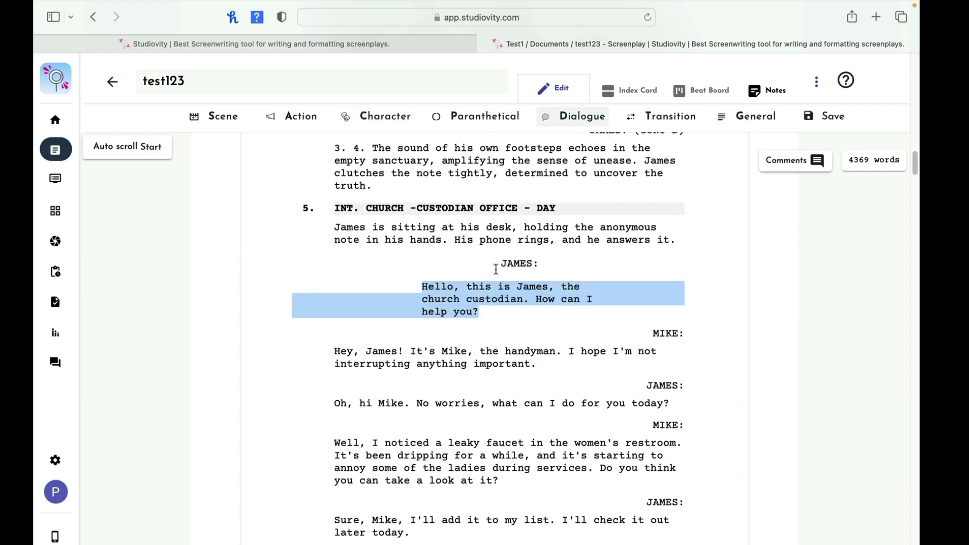
# Format MIKE: as a Character line with cmd+3, then return to the script's top
pyautogui.moveTo(652, 333); pyautogui.dragTo(686, 334)
pyautogui.press('super+3')
pyautogui.scroll(-10, 915, 184)
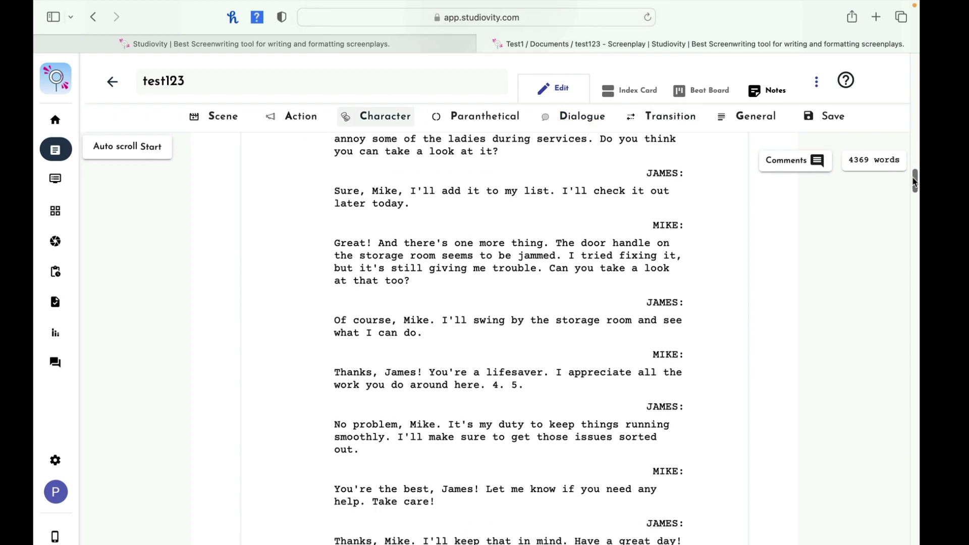
pyautogui.moveTo(916, 184); pyautogui.dragTo(915, 191)
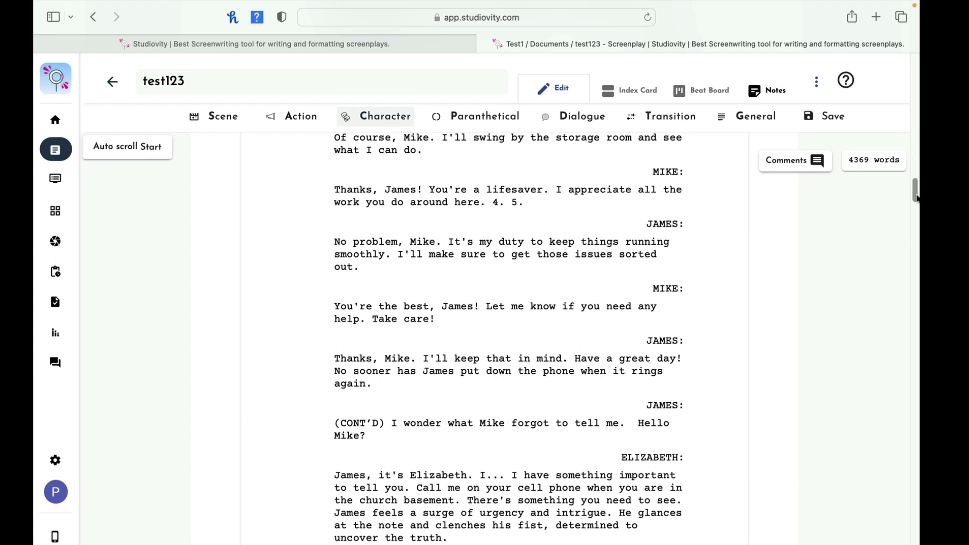
pyautogui.scroll(1, 917, 195)
pyautogui.moveTo(917, 195); pyautogui.dragTo(917, 69)
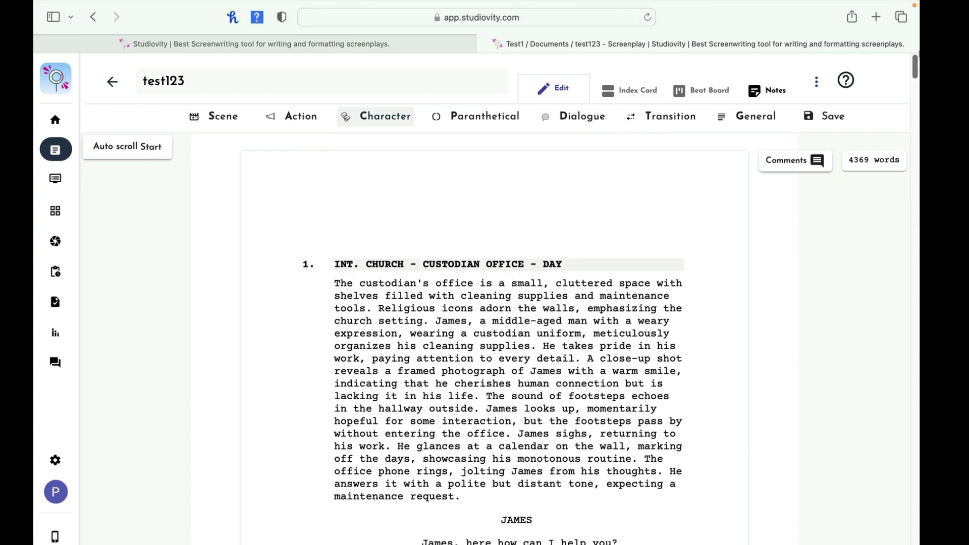
# Drag the EXT. CHURCH - PARKING LOT index card to the top and verify the new scene order
pyautogui.click(632, 95)
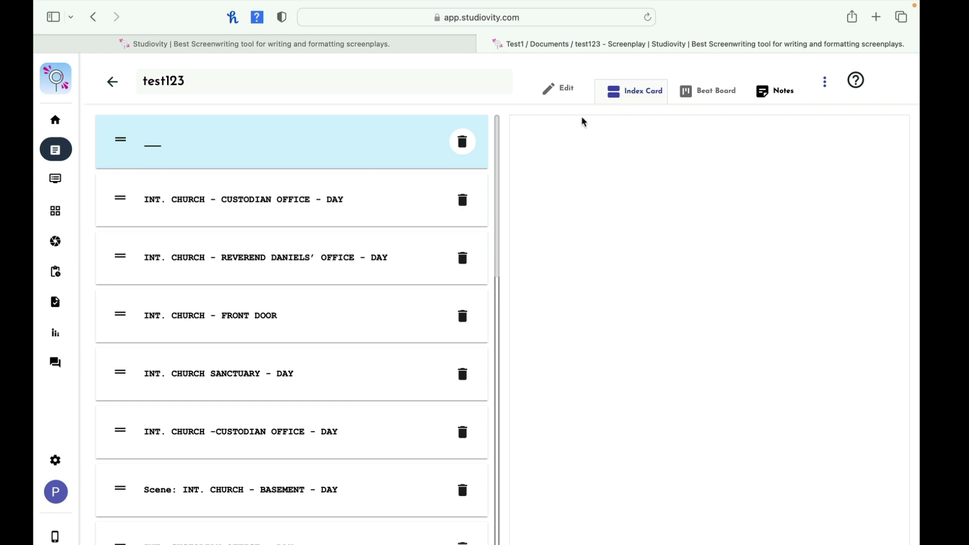
pyautogui.moveTo(496, 180); pyautogui.dragTo(518, 432)
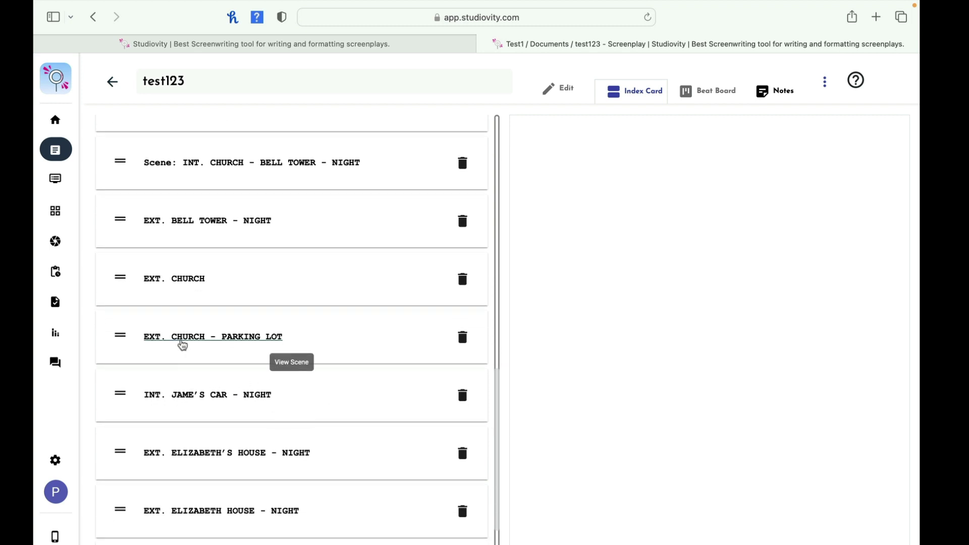
pyautogui.click(183, 346)
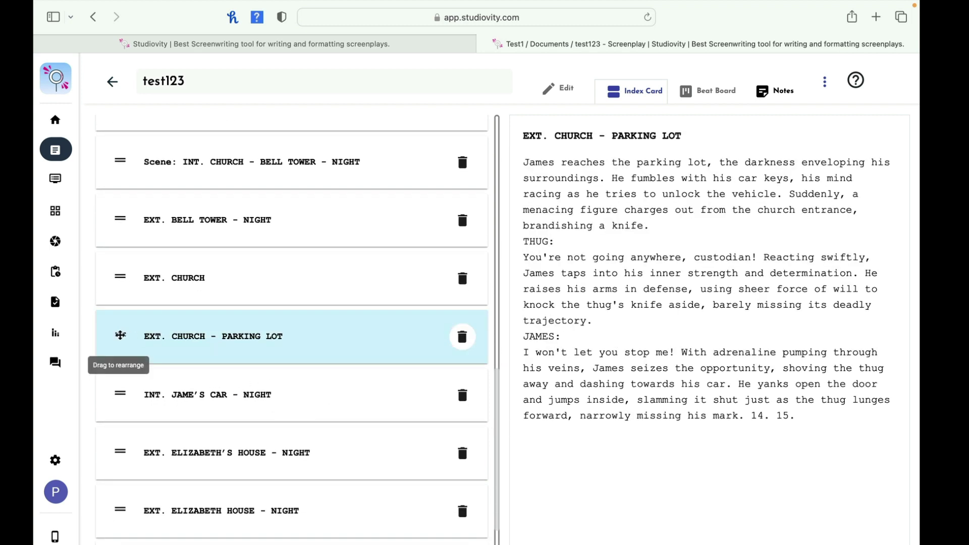
pyautogui.moveTo(120, 335); pyautogui.dragTo(130, 143)
pyautogui.click(561, 90)
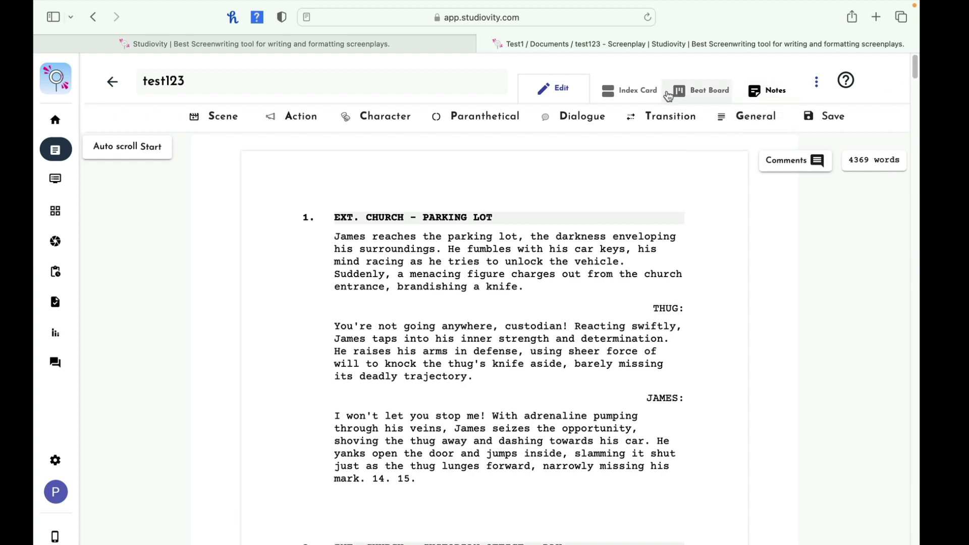
pyautogui.click(628, 90)
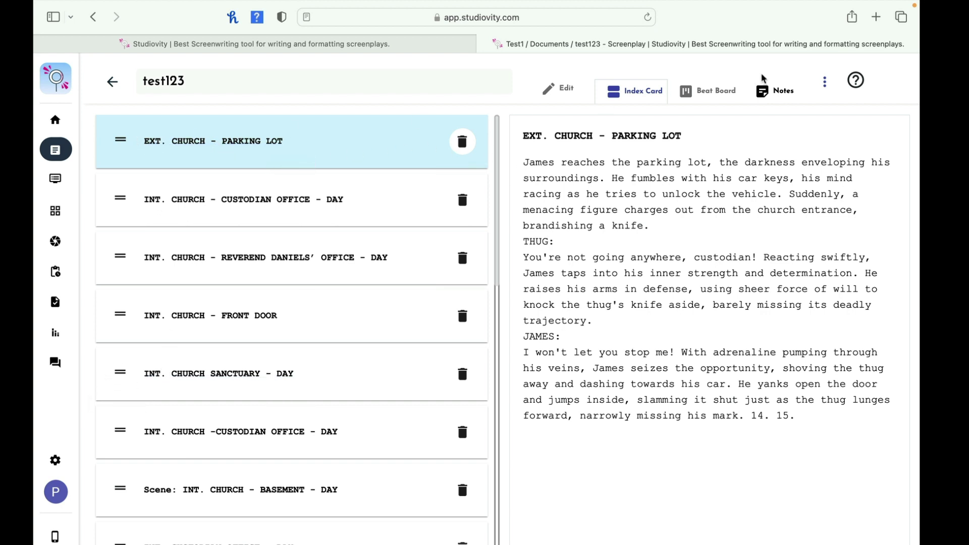
# Try the 3 Act Structure beat board outline, then go back to editing test123
pyautogui.click(717, 97)
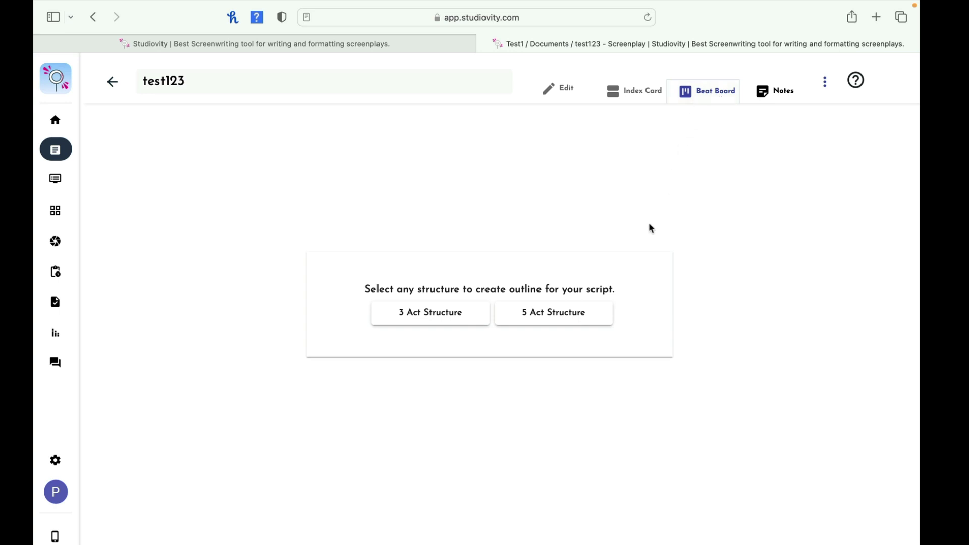
pyautogui.click(444, 317)
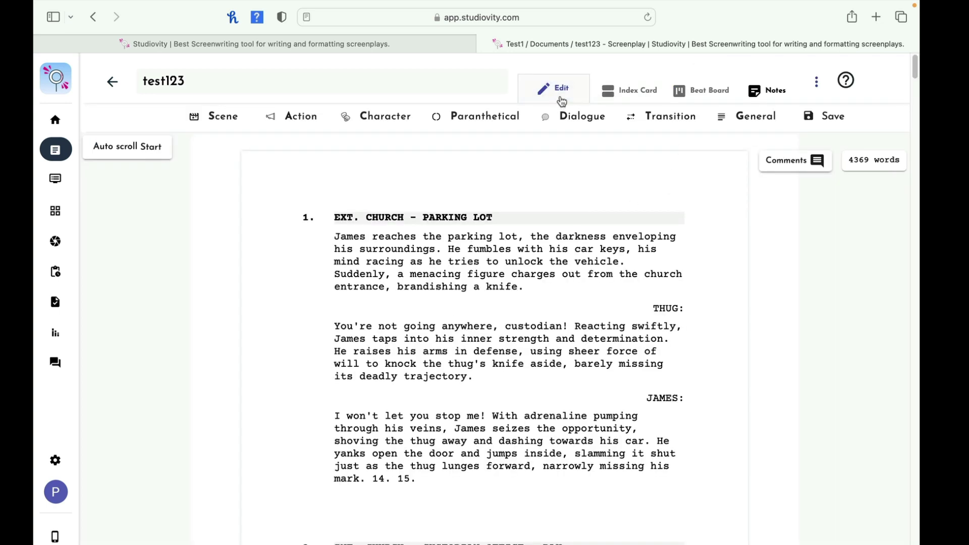
pyautogui.click(686, 90)
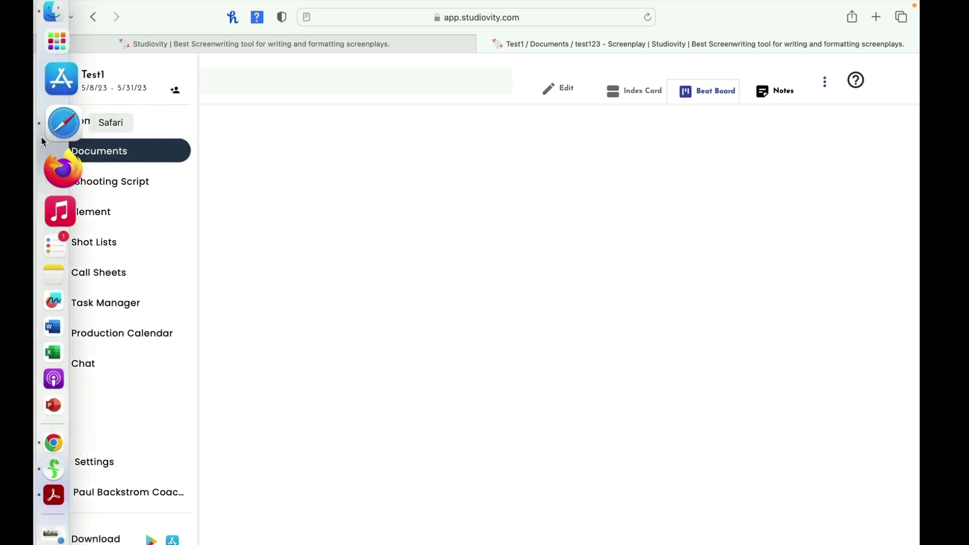
pyautogui.click(561, 89)
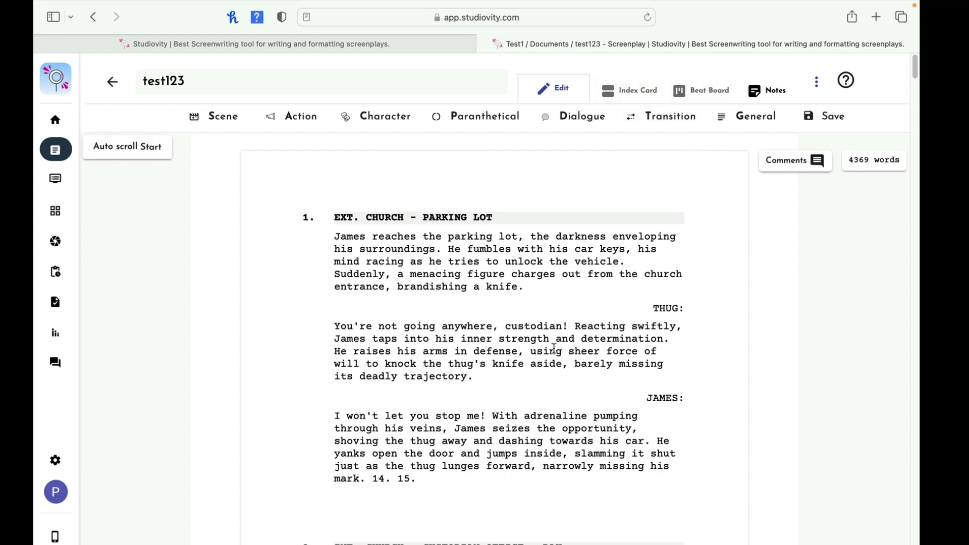
pyautogui.moveTo(66, 460)
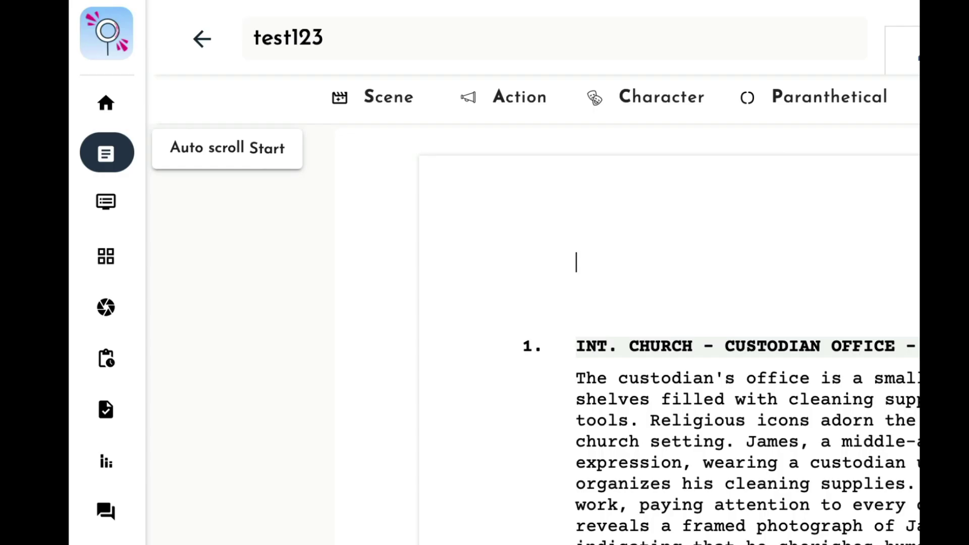
# Return to the dashboard home and show its Document list
pyautogui.moveTo(123, 109)
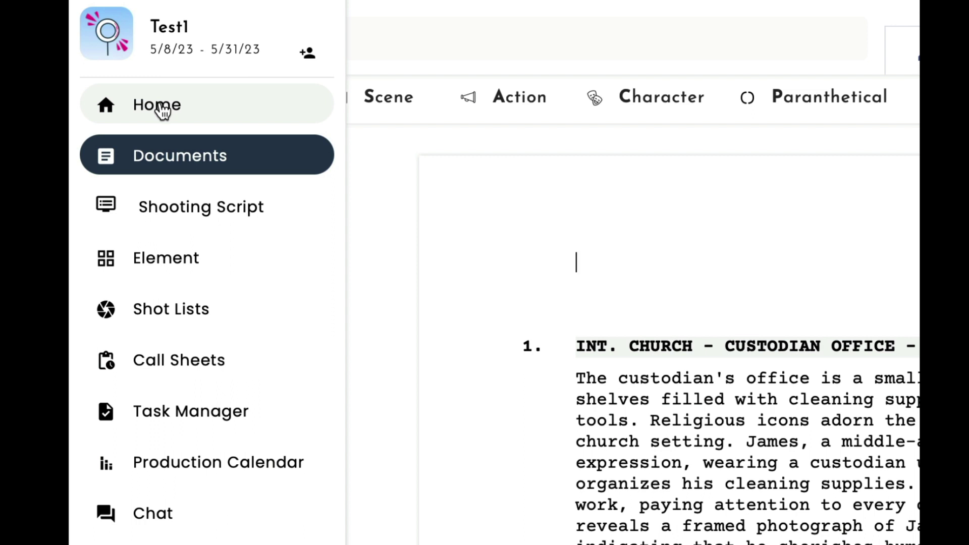
pyautogui.moveTo(68, 216)
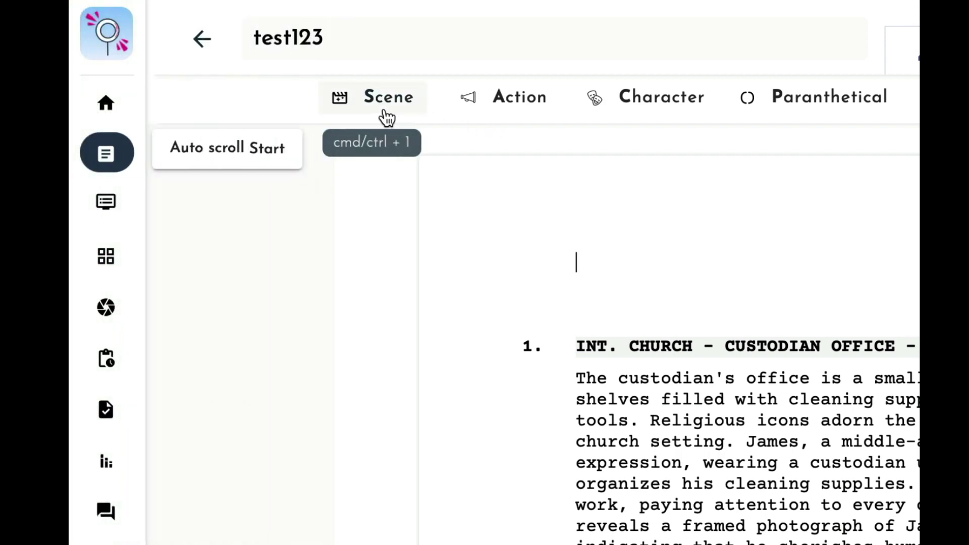
pyautogui.click(106, 103)
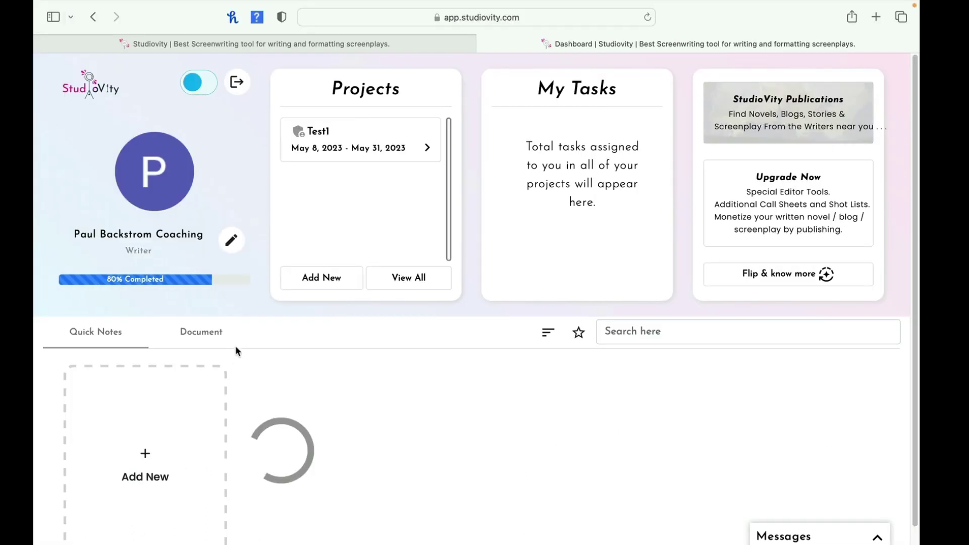
pyautogui.click(216, 340)
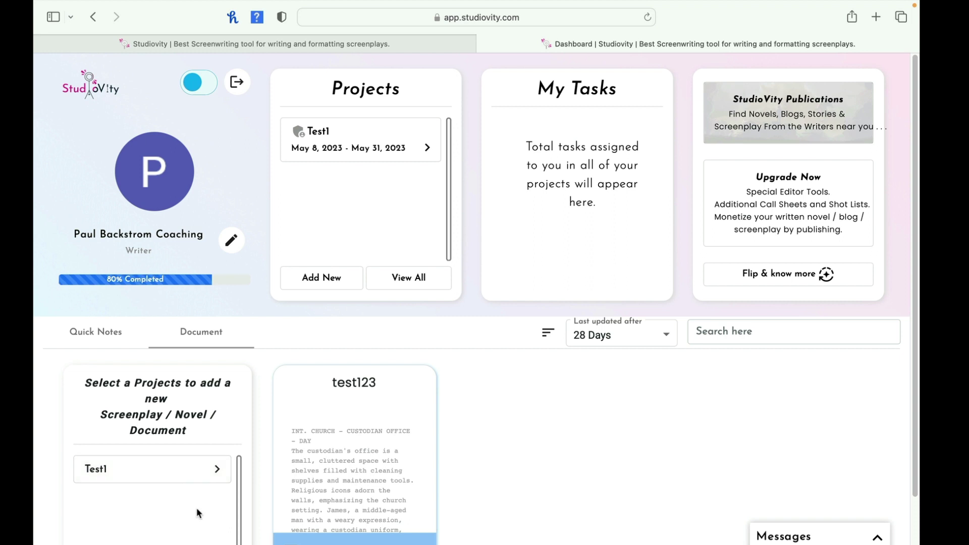
# Start a new Test1 document, capitalise its title to 'Writing sample', and submit it
pyautogui.click(190, 484)
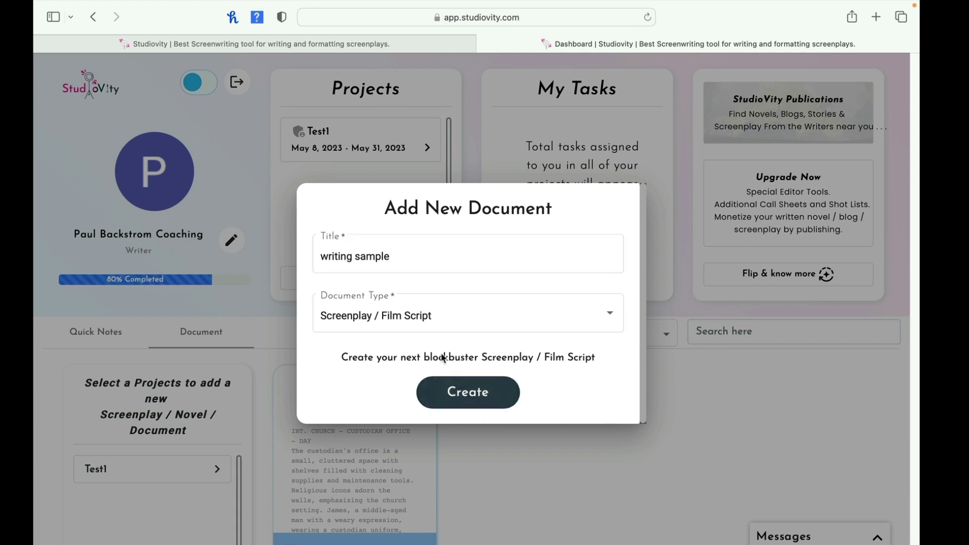
pyautogui.click(327, 260)
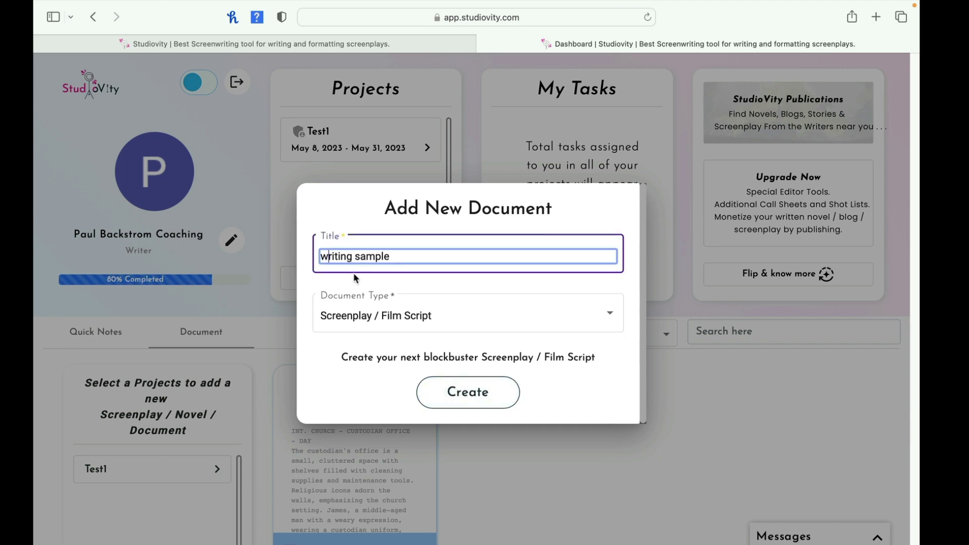
pyautogui.press('BackSpace')
pyautogui.write('W')
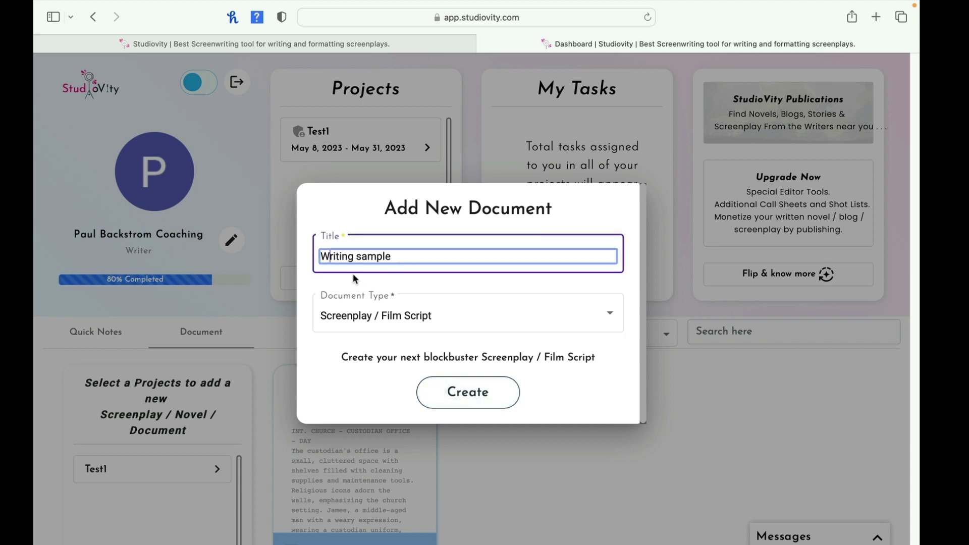
pyautogui.click(500, 393)
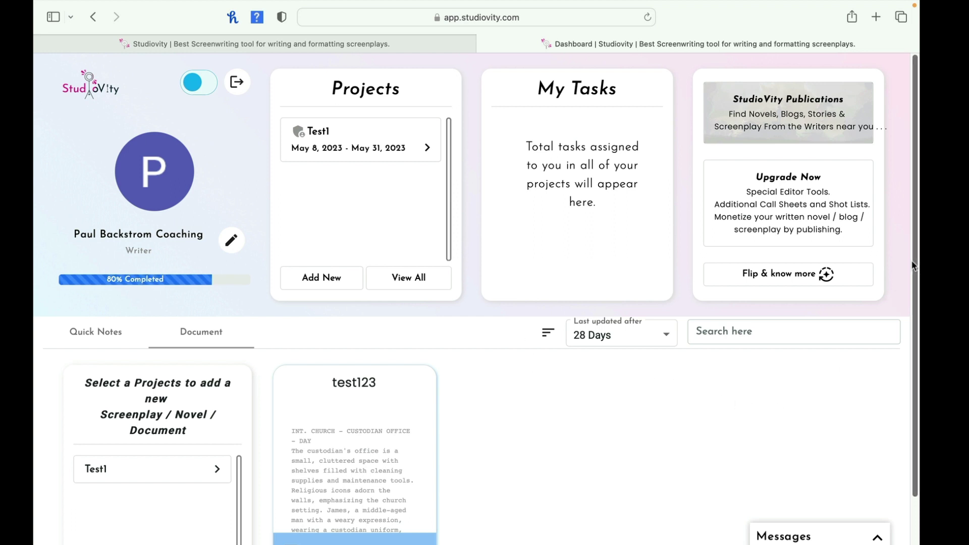
# Create a Screenplay / Film Script named 'writing smaple2' in Test1 and open it
pyautogui.click(331, 154)
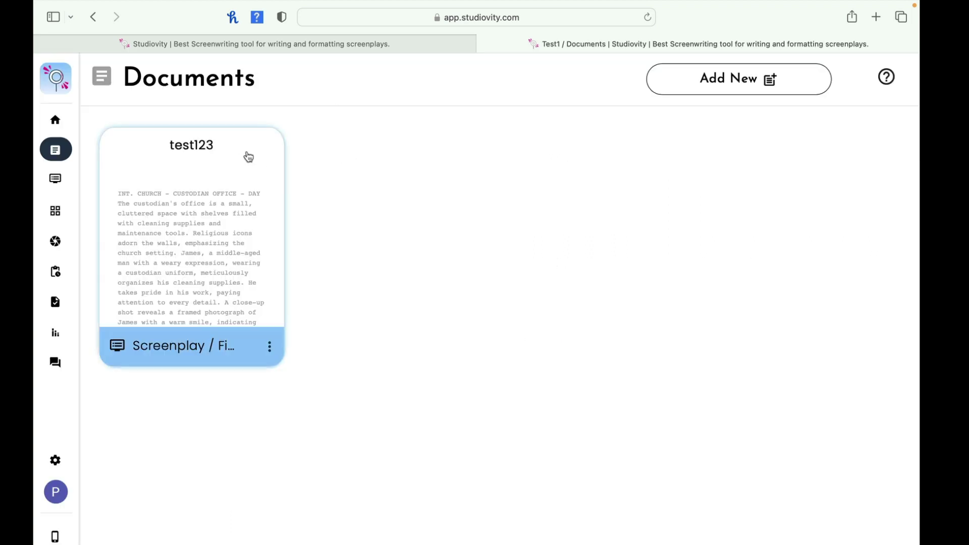
pyautogui.click(668, 96)
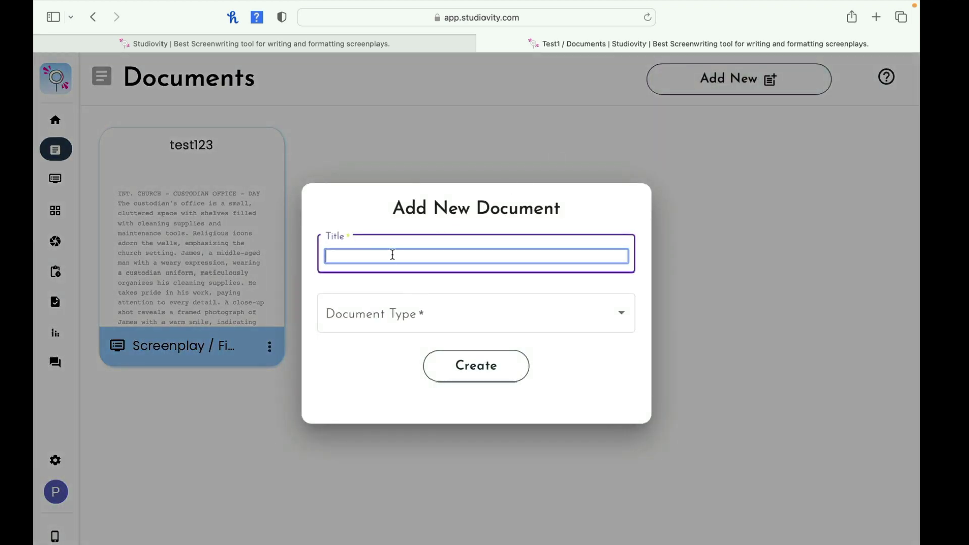
pyautogui.write('writing smaple2')
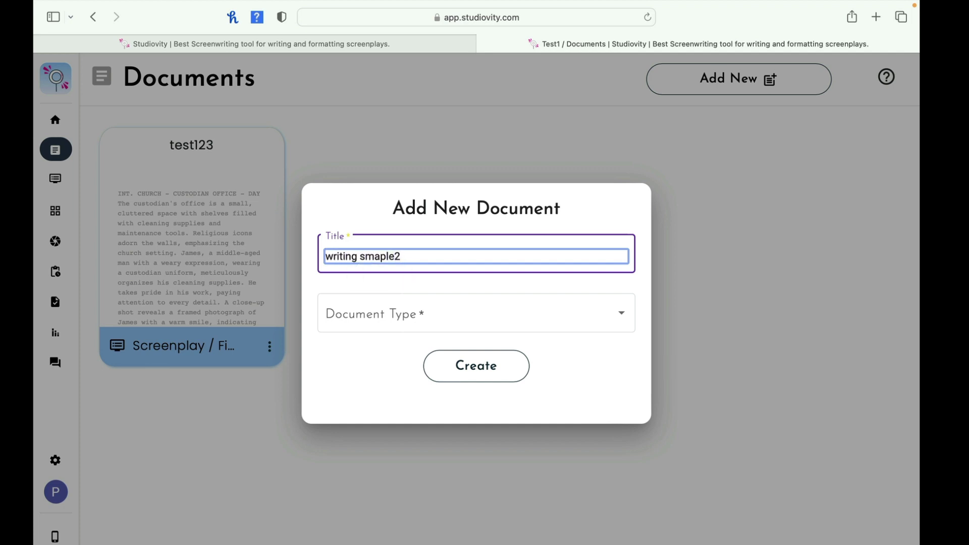
pyautogui.click(485, 320)
pyautogui.click(500, 326)
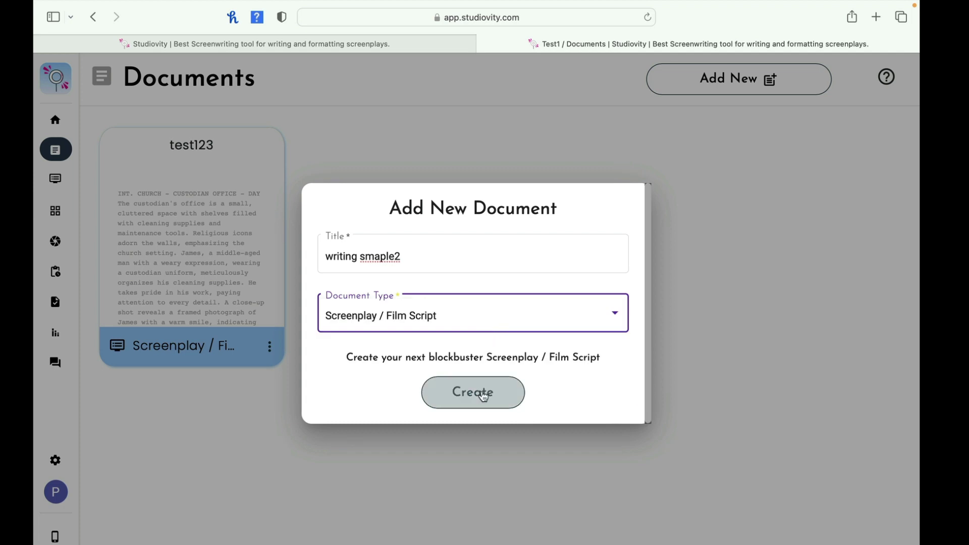
pyautogui.click(483, 399)
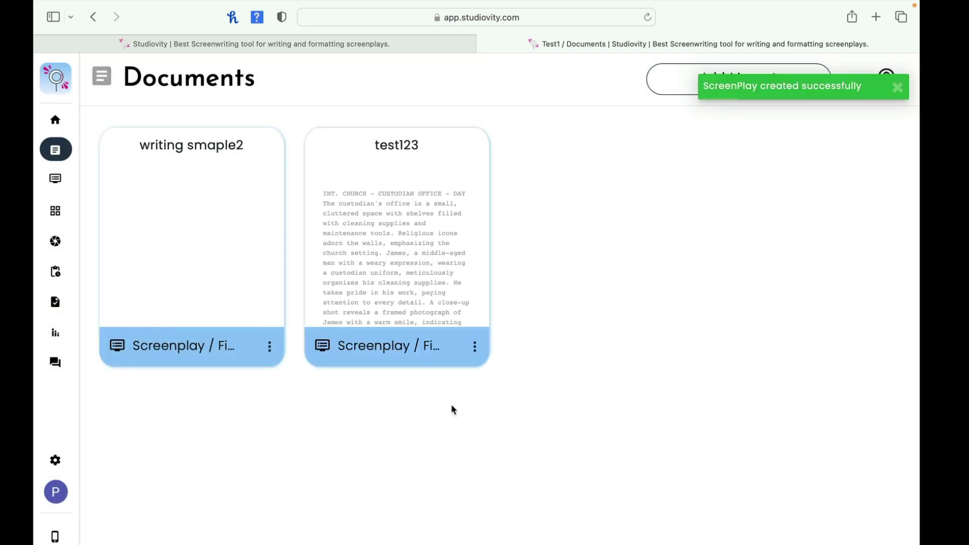
pyautogui.click(210, 209)
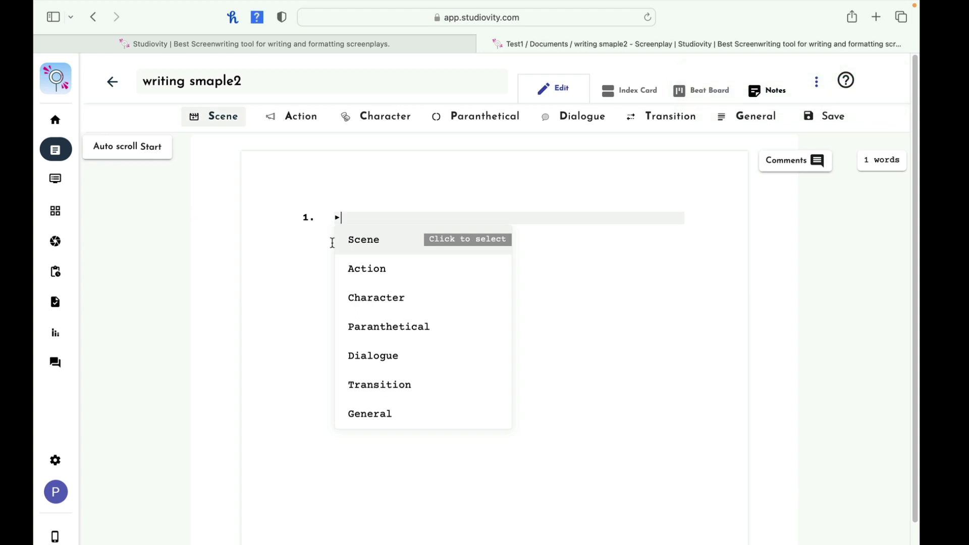
# Write the INT. HOUSE -DAY heading, the newspaper action, and Craig's 'Hey Jed? Where is my newspaper?'
pyautogui.write('INT.')
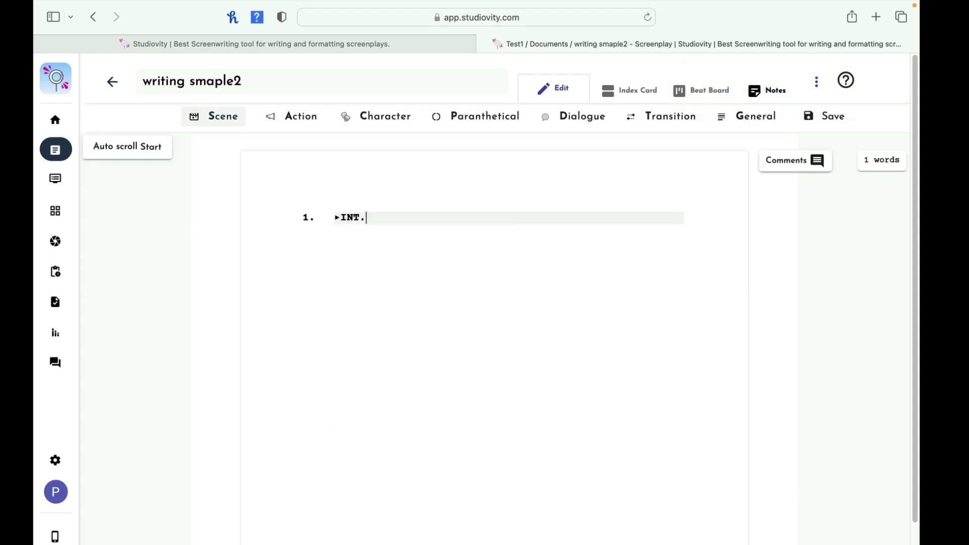
pyautogui.write(' HOUSE -DAY')
pyautogui.press('Return')
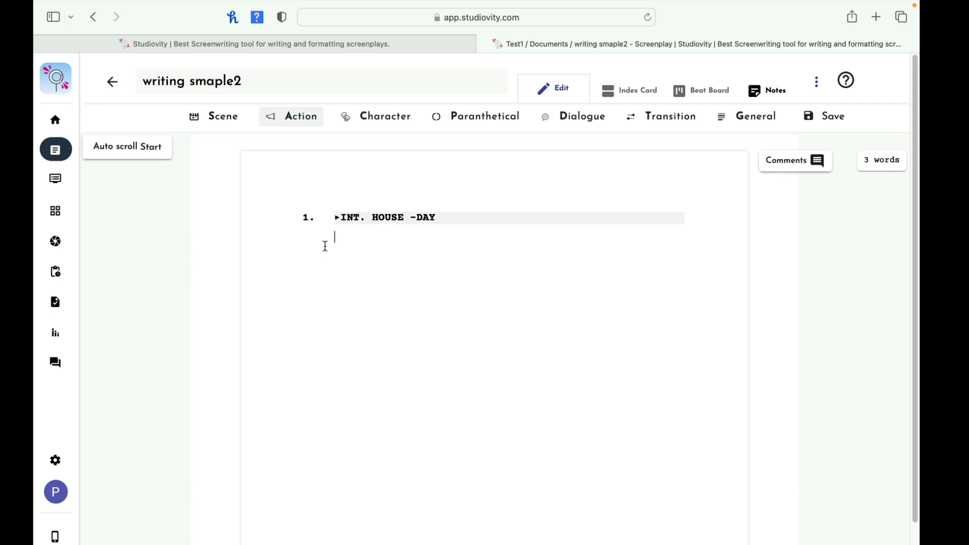
pyautogui.write('A man walks into the house looking for his newspaper. CRAIG is an old man who has just moved from his own house and is now living with his ')
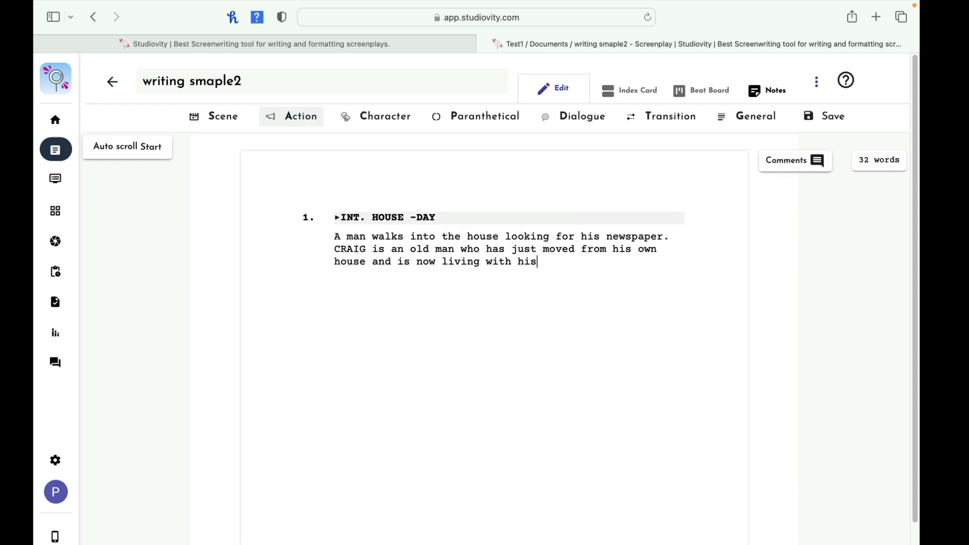
pyautogui.write('kids.')
pyautogui.press('Return')
pyautogui.write('CRAIG')
# Add Jed's entrance action, his reply 'I don't know.', and begin another CR character cue
pyautogui.press('Return')
pyautogui.write('Hey Jed?  Where is my newspaper?')
pyautogui.press('Return')
pyautogui.write('JED a much younger version of Craig walks into the living room.')
pyautogui.press('Return')
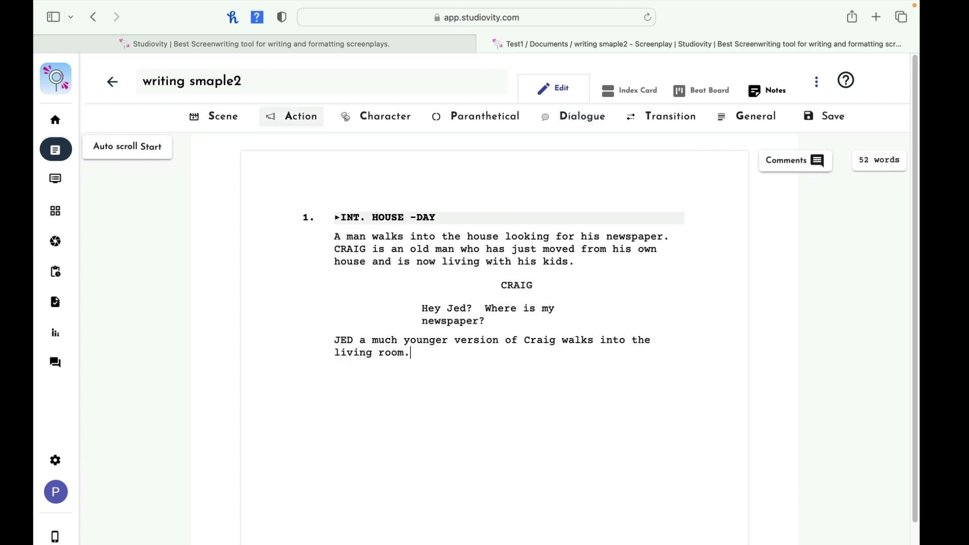
pyautogui.write('JED')
pyautogui.press('Return')
pyautogui.write("I don't know.")
pyautogui.press('Return')
pyautogui.press('Tab')
pyautogui.write('CR')
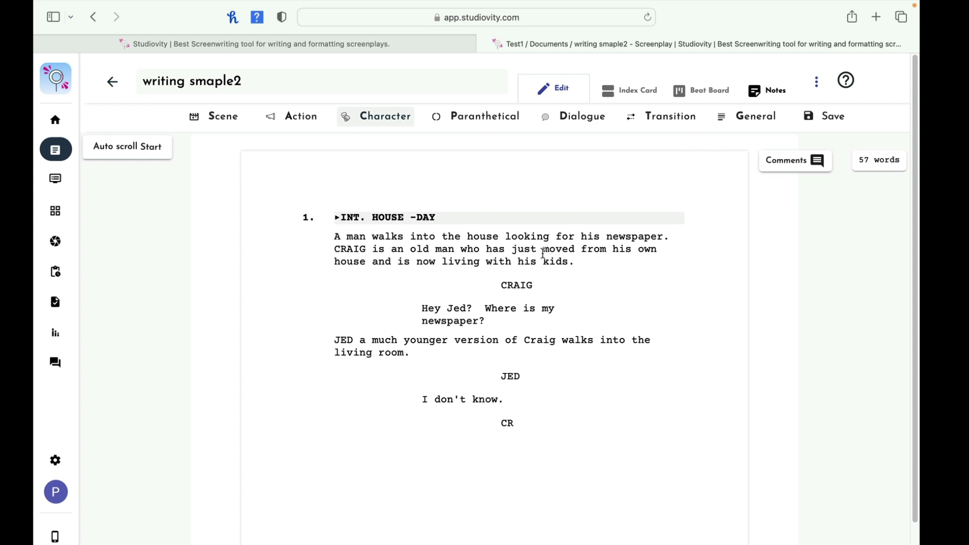
# Try the 3 Act Structure beat board outline, then leave writing smaple2 for the documents list
pyautogui.click(711, 91)
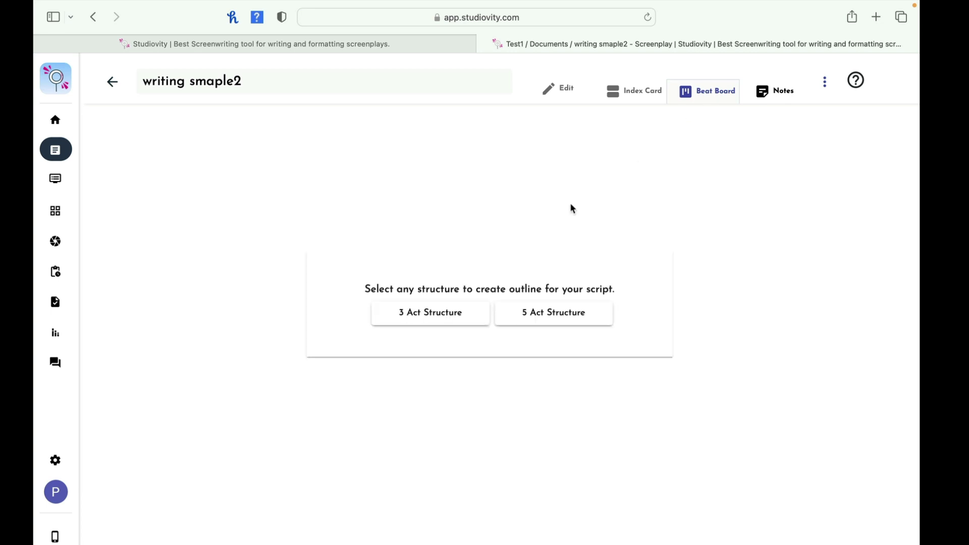
pyautogui.click(436, 323)
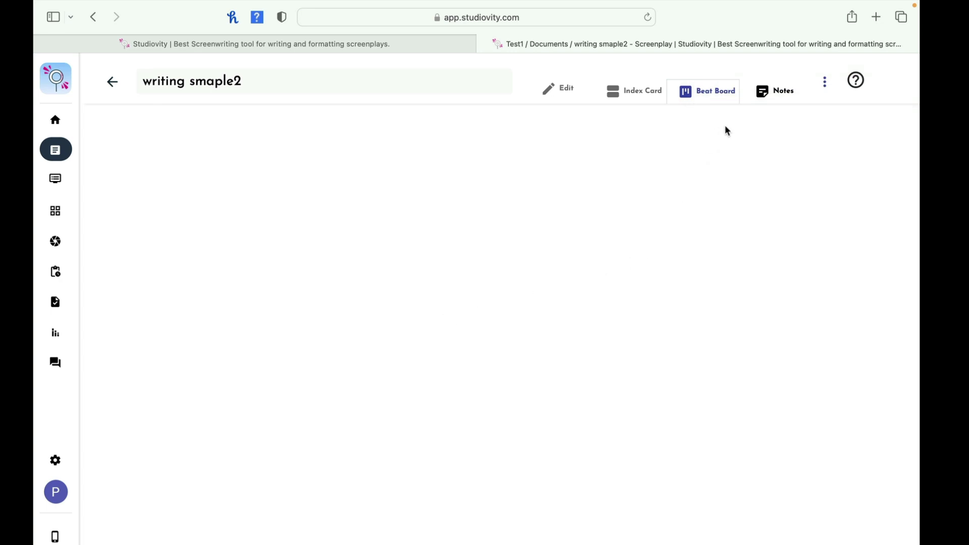
pyautogui.click(120, 91)
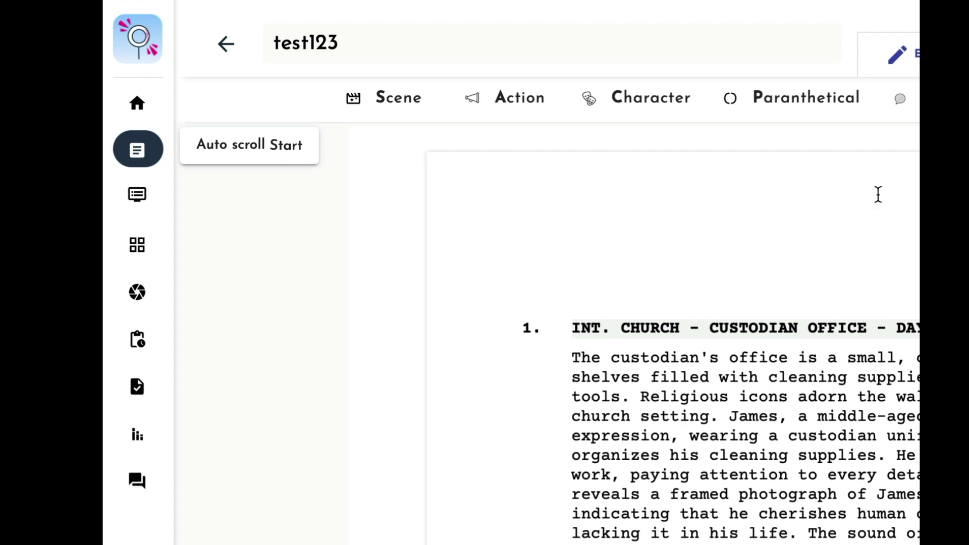
pyautogui.moveTo(104, 299)
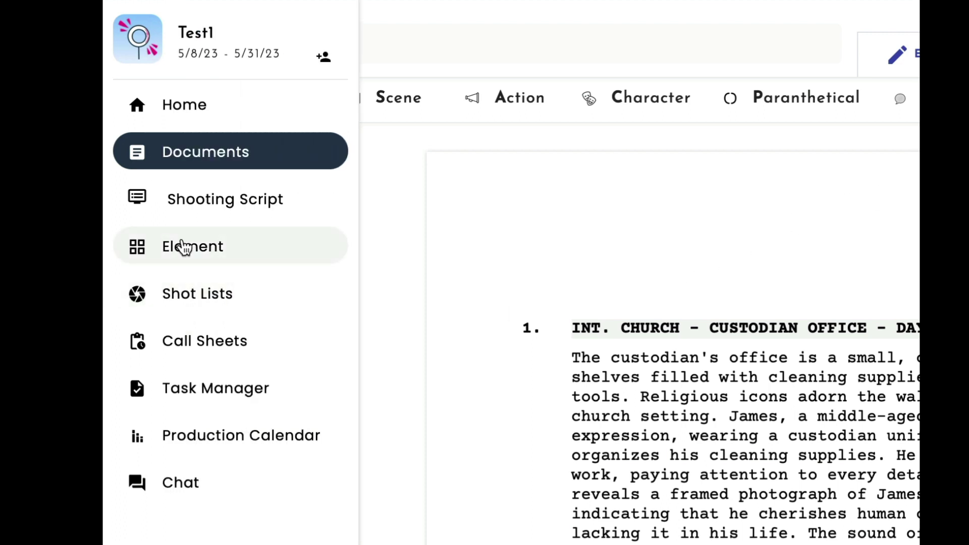